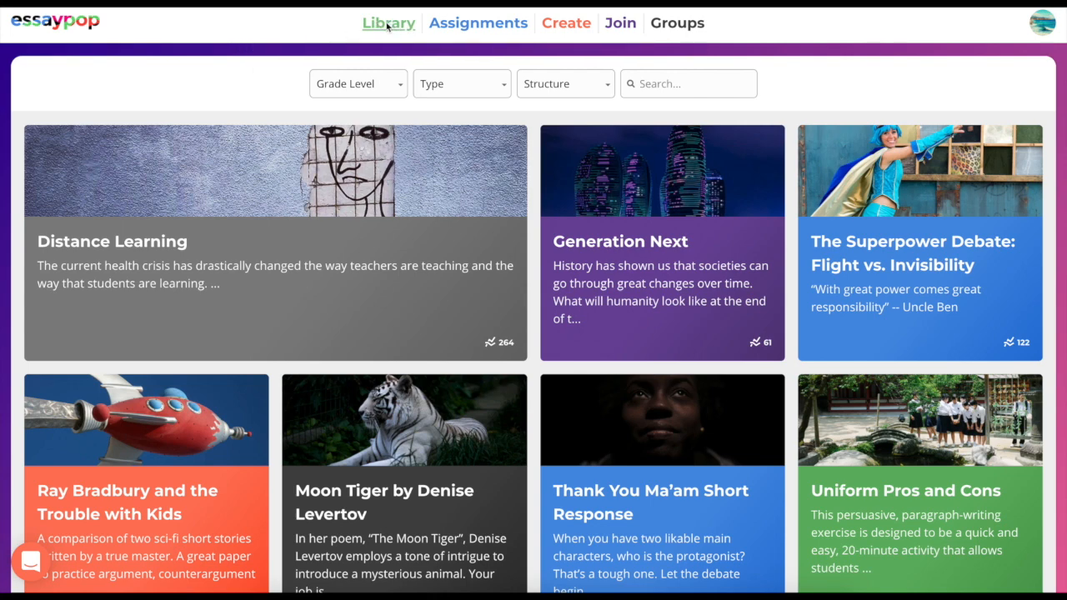
# Step: Browse the prompt cards in the library down to the My Prompts section
pyautogui.scroll(-3, 527, 261)
pyautogui.scroll(-6, 527, 264)
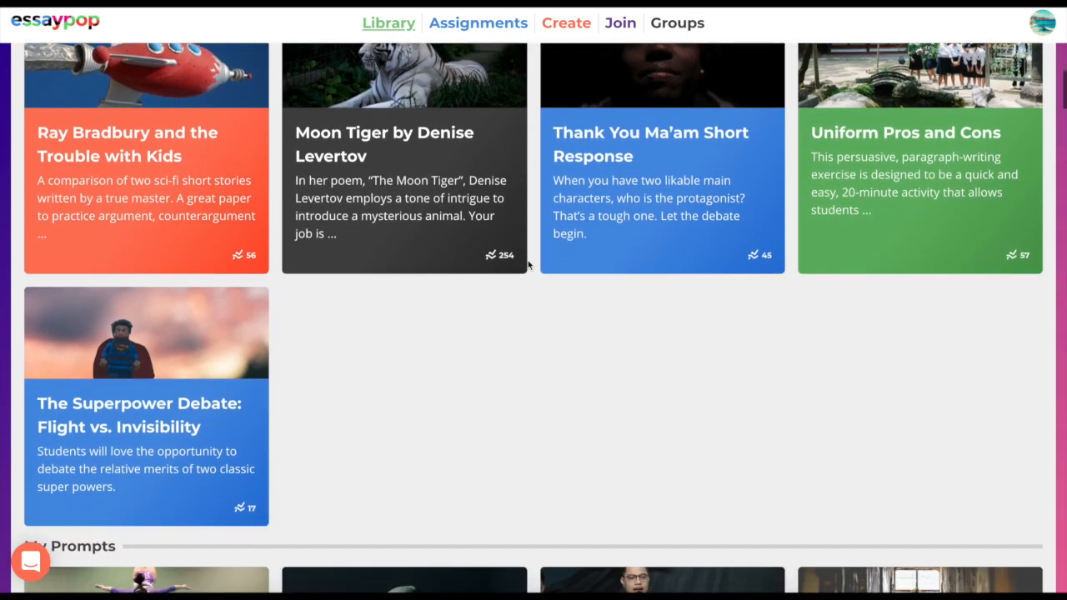
pyautogui.scroll(-2, 527, 265)
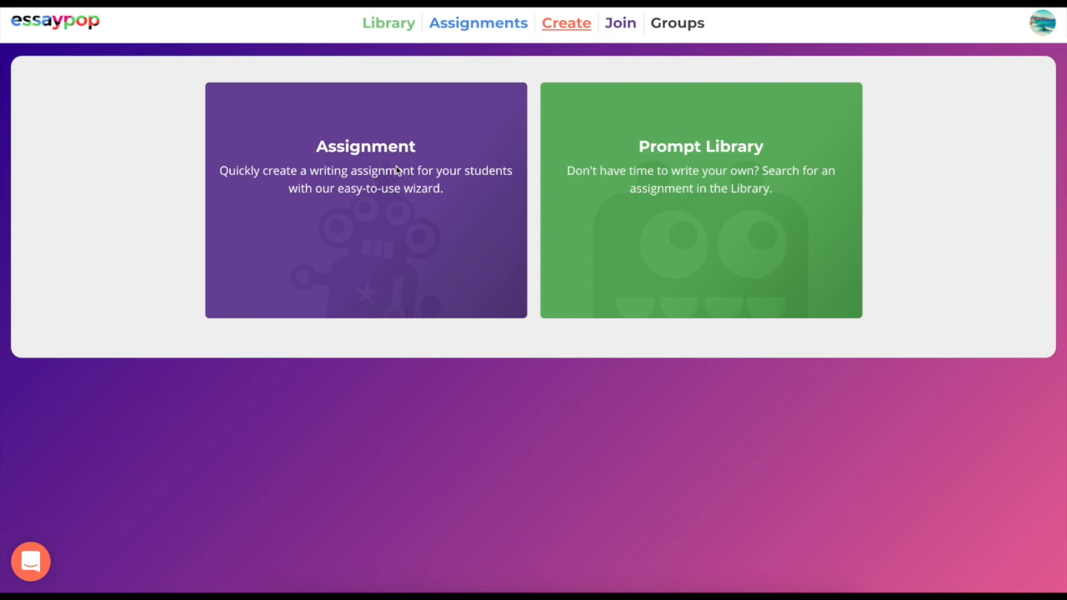
# Step: Start a new writing assignment and advance past the title and type pages to the prompt and criteria page
pyautogui.click(358, 159)
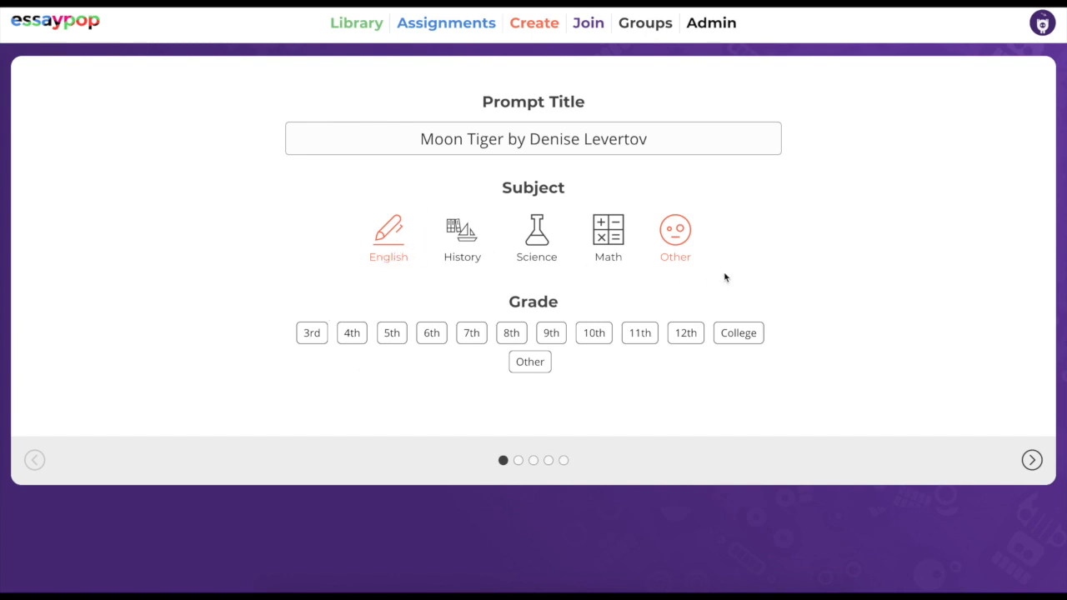
pyautogui.click(518, 460)
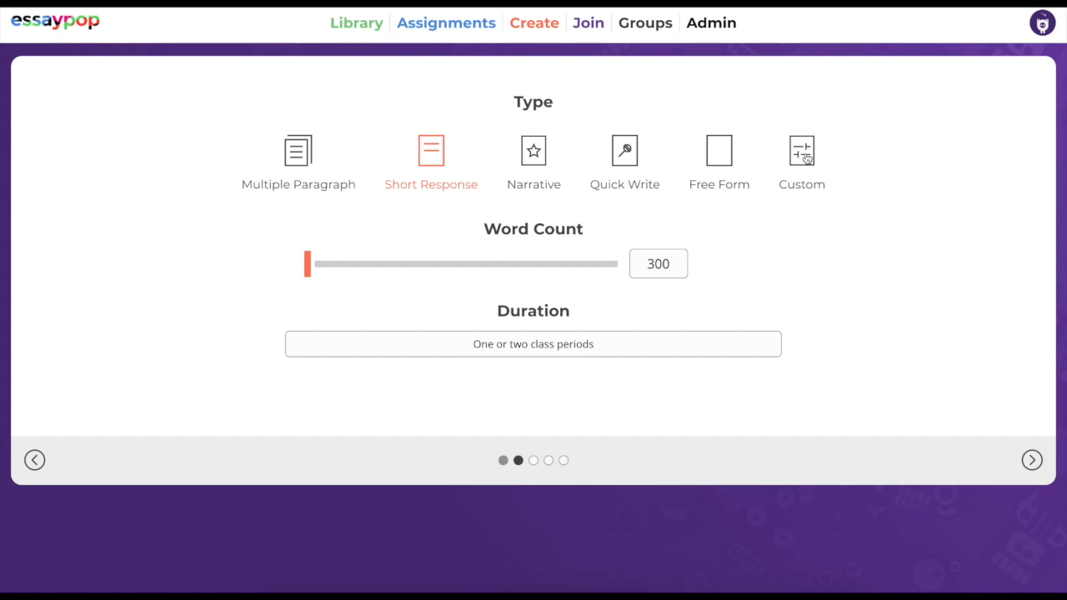
pyautogui.click(534, 461)
# Step: Review the Moon Tiger assignment's prompt text and its criteria, including the general expectations and standards of focus
pyautogui.scroll(-2, 466, 359)
pyautogui.scroll(-1, 476, 371)
pyautogui.scroll(1, 476, 371)
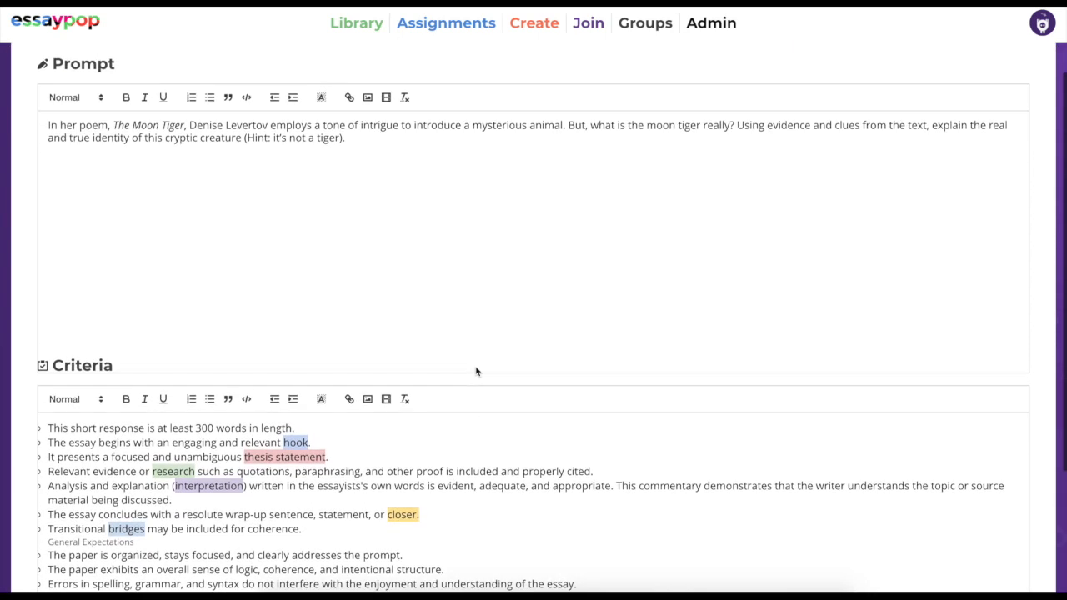
pyautogui.scroll(-3, 400, 136)
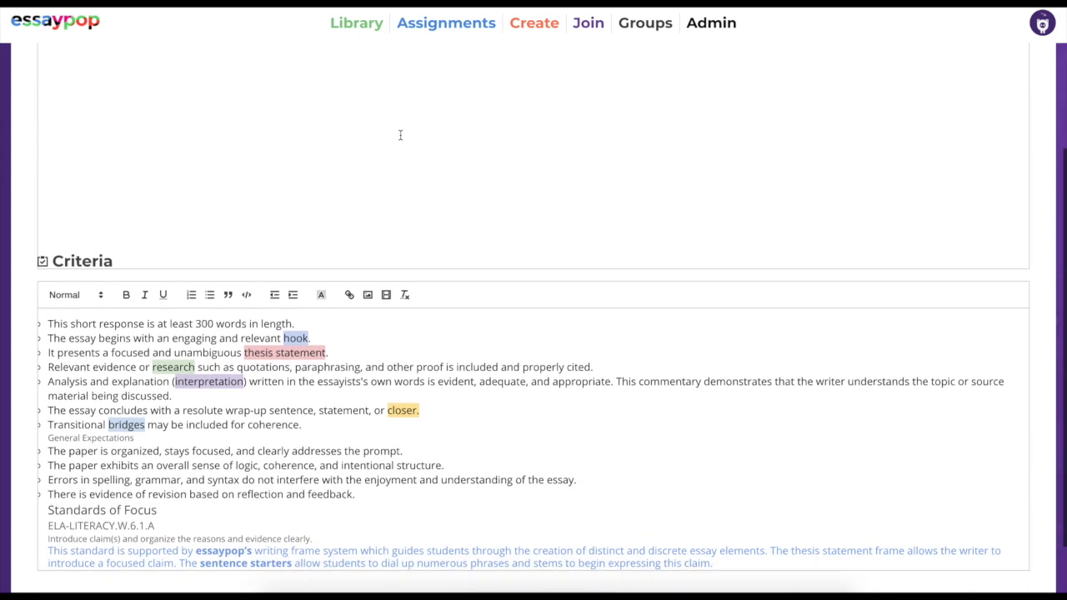
pyautogui.scroll(-2, 400, 135)
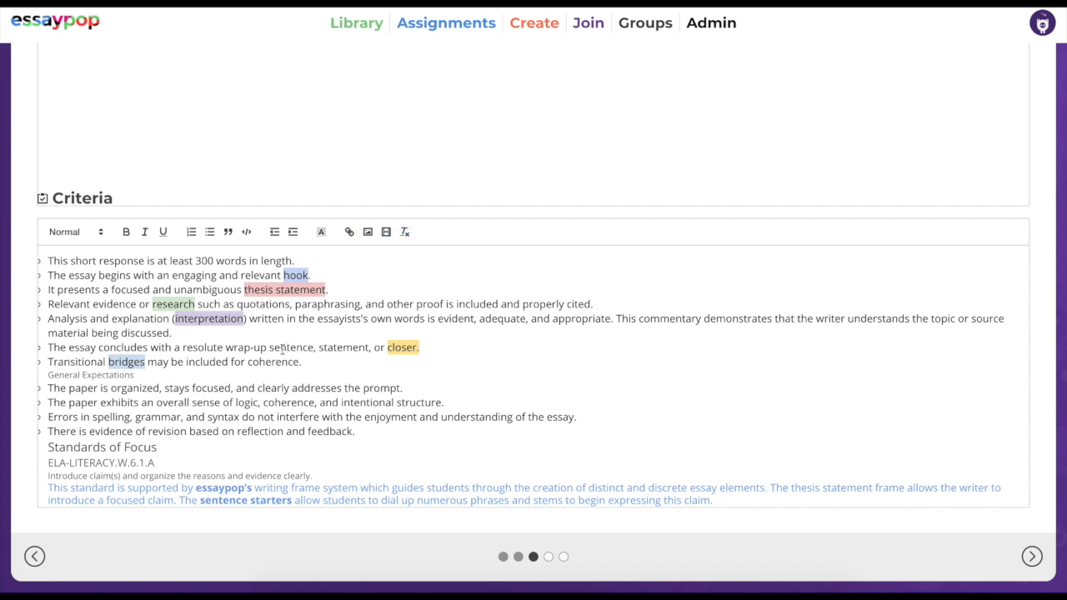
pyautogui.scroll(-2, 345, 361)
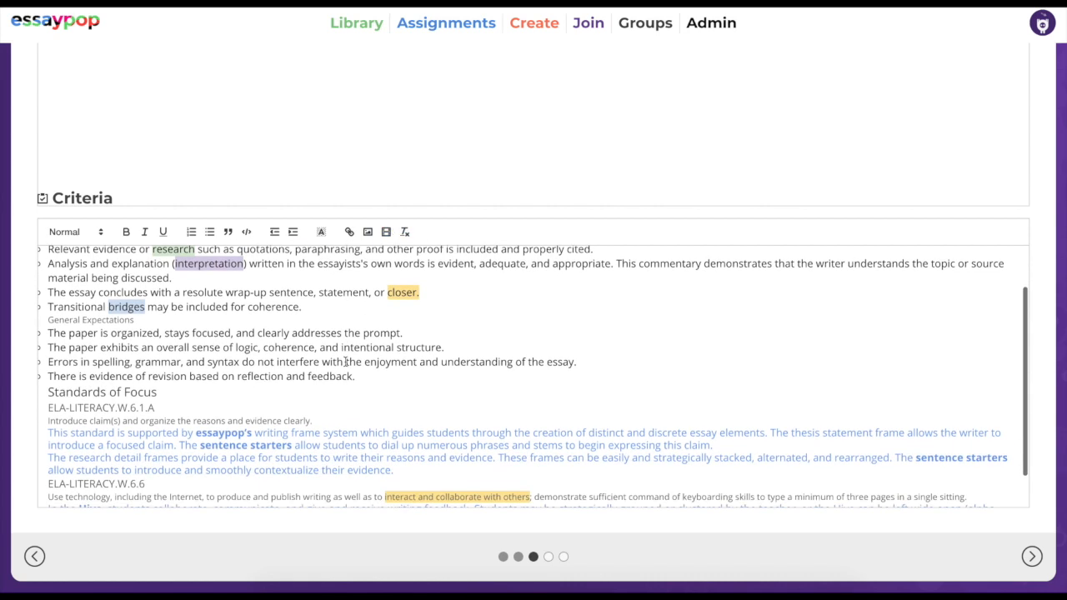
# Step: Go to the fourth page of the assignment and review its Resources and Steps content
pyautogui.click(548, 557)
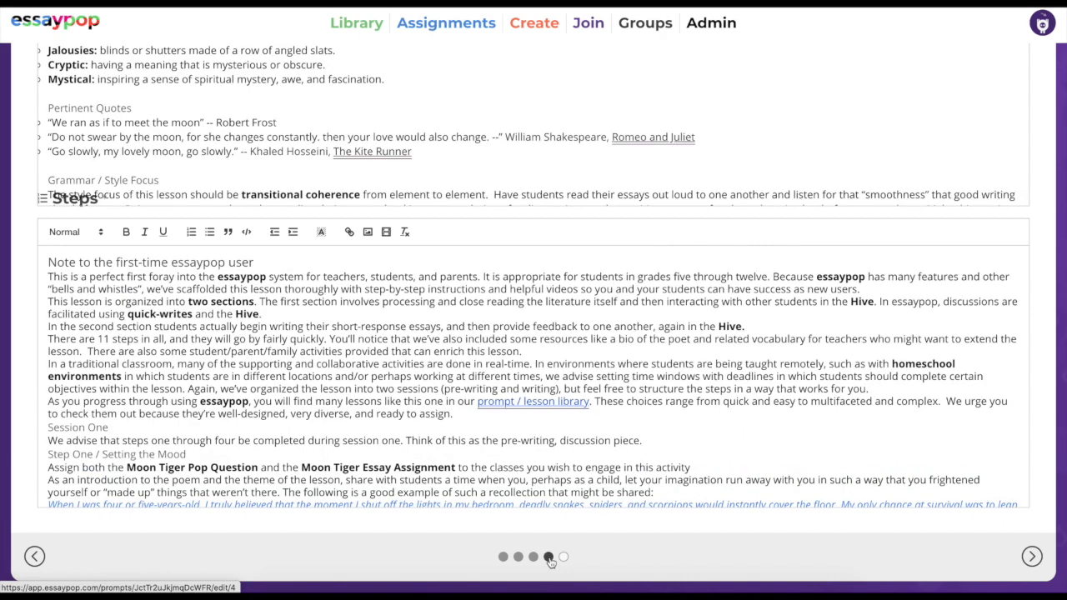
pyautogui.scroll(2, 572, 349)
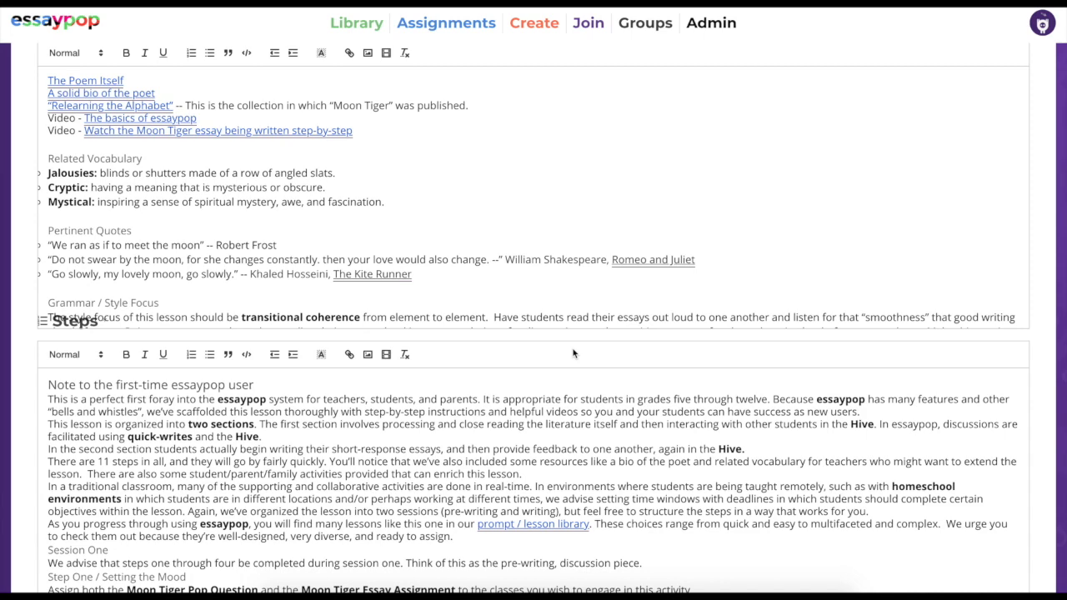
pyautogui.scroll(1, 572, 353)
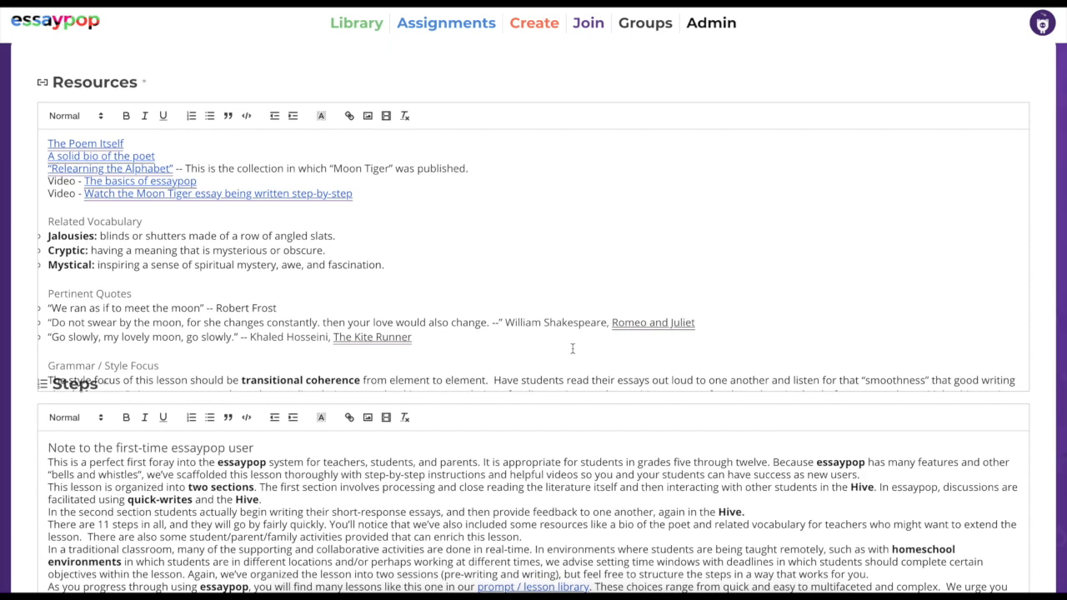
pyautogui.scroll(-1, 537, 249)
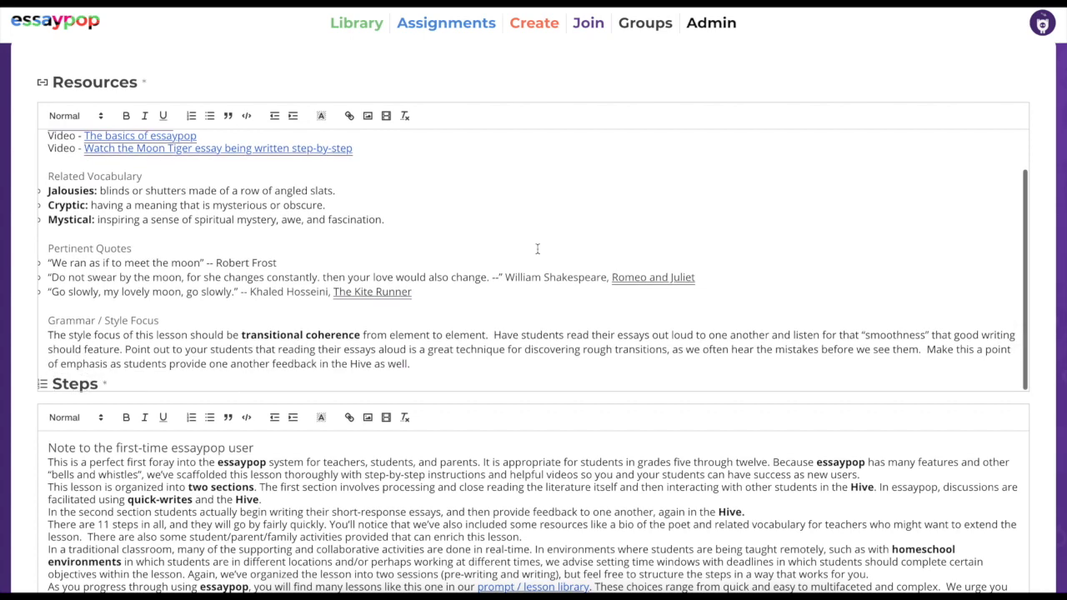
pyautogui.scroll(-2, 602, 492)
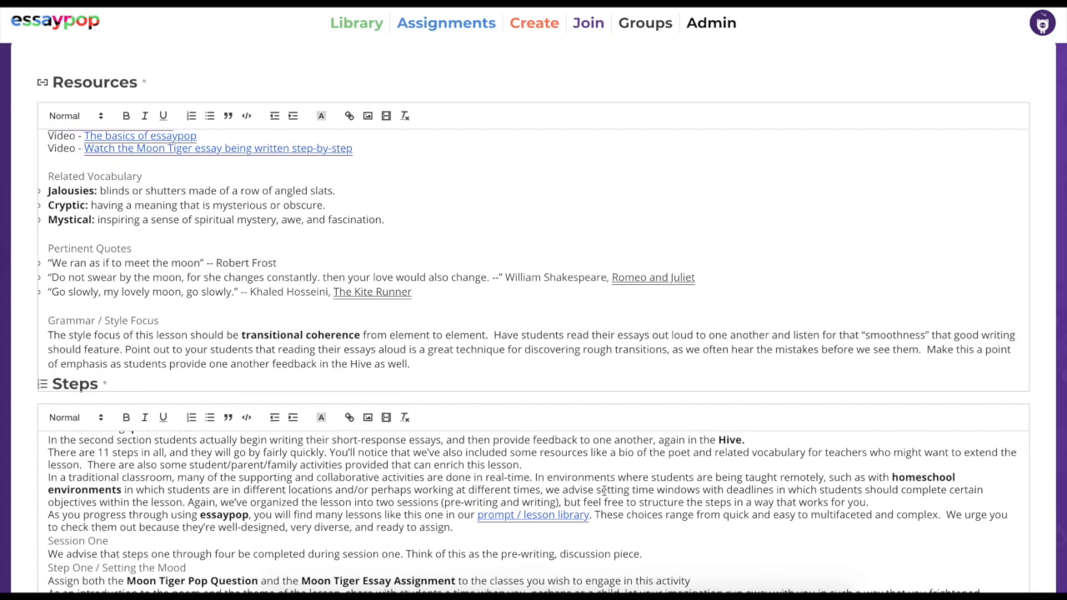
# Step: Review the teaser, Why We Love It text, tags, categories and cover image on the assignment's last page
pyautogui.scroll(10, 602, 492)
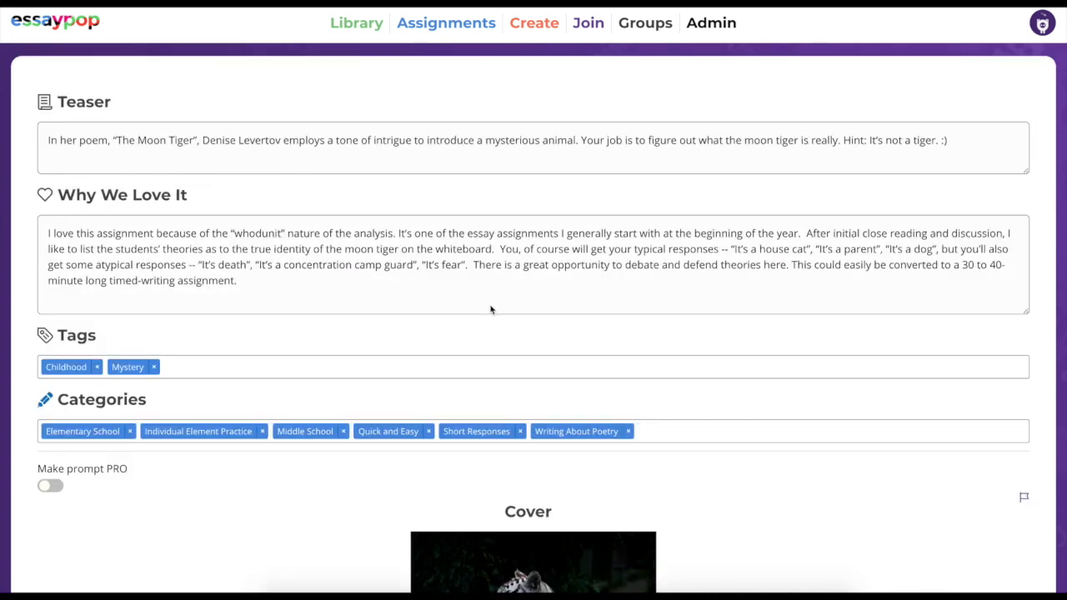
pyautogui.scroll(-1, 490, 310)
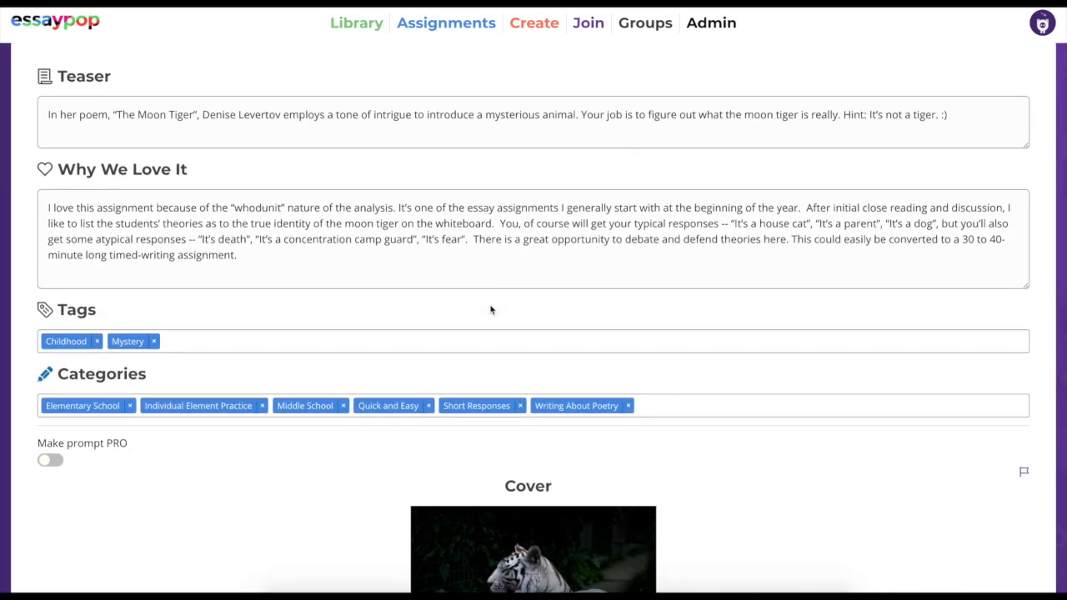
pyautogui.scroll(-1, 490, 309)
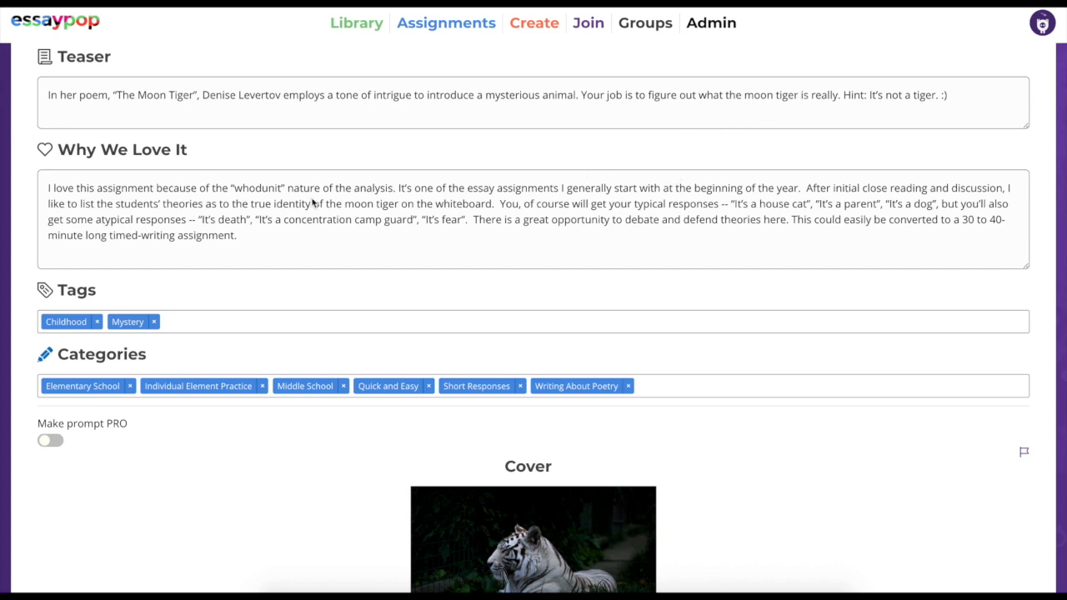
pyautogui.scroll(-1, 313, 202)
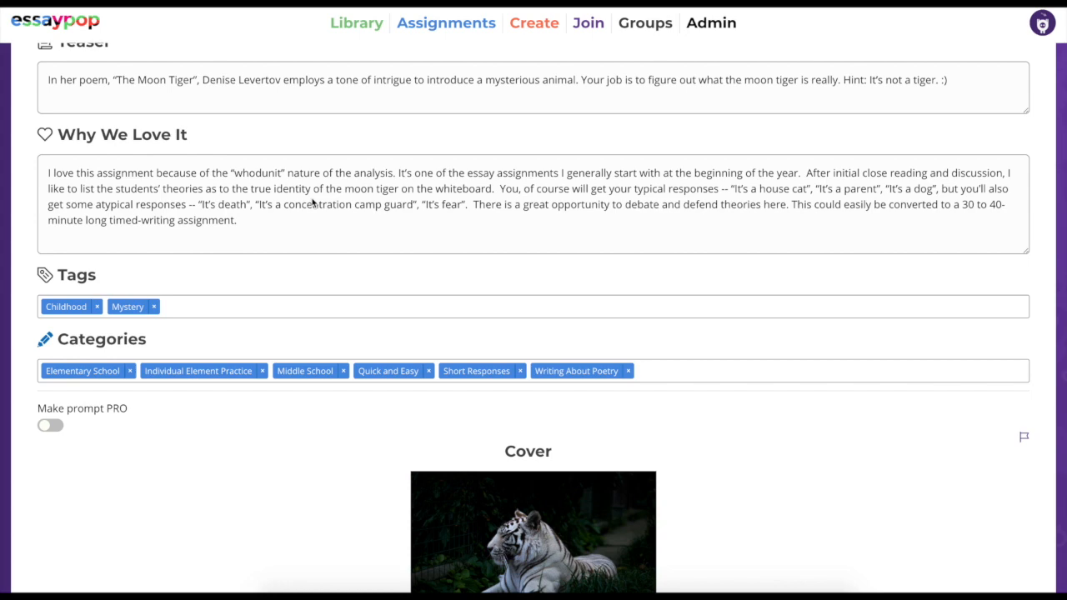
pyautogui.scroll(-3, 313, 203)
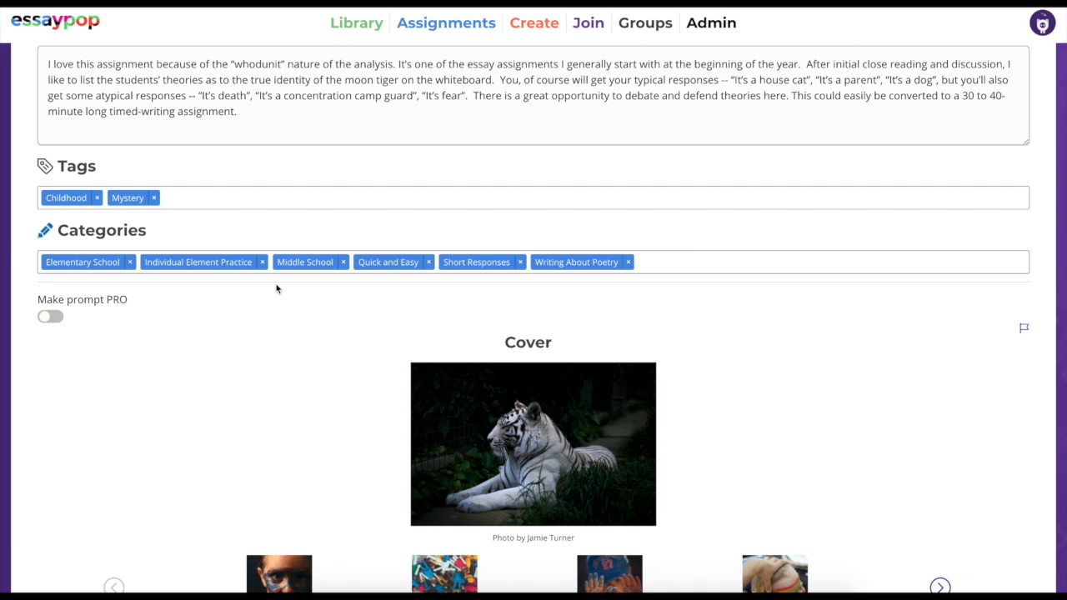
pyautogui.scroll(-2, 277, 289)
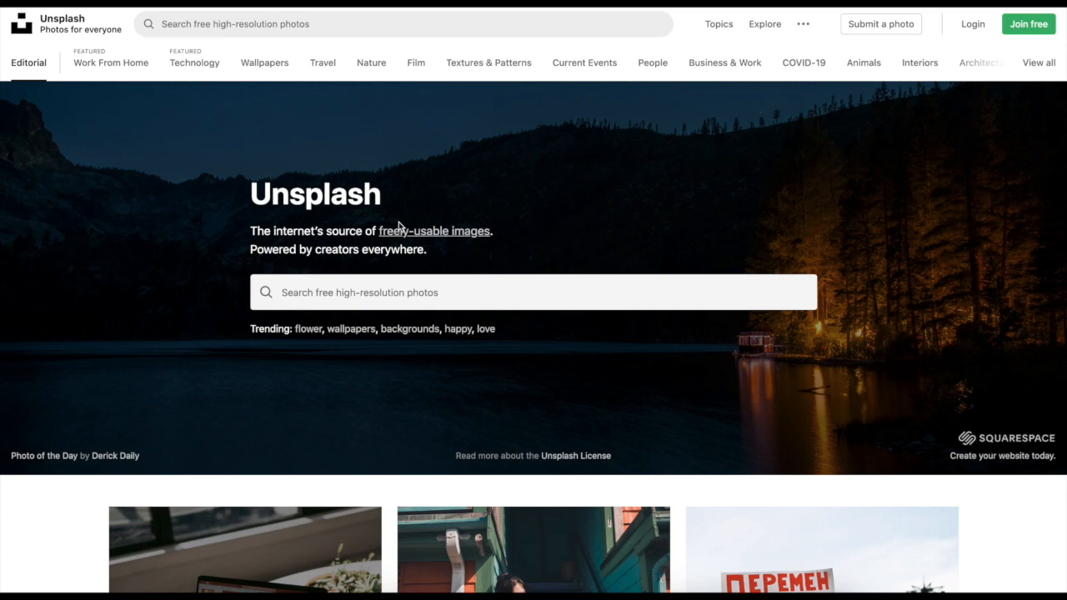
# Step: Search Unsplash for "nature" and copy the image address of the misty green valley photo with the low sun
pyautogui.click(370, 288)
pyautogui.write('nature')
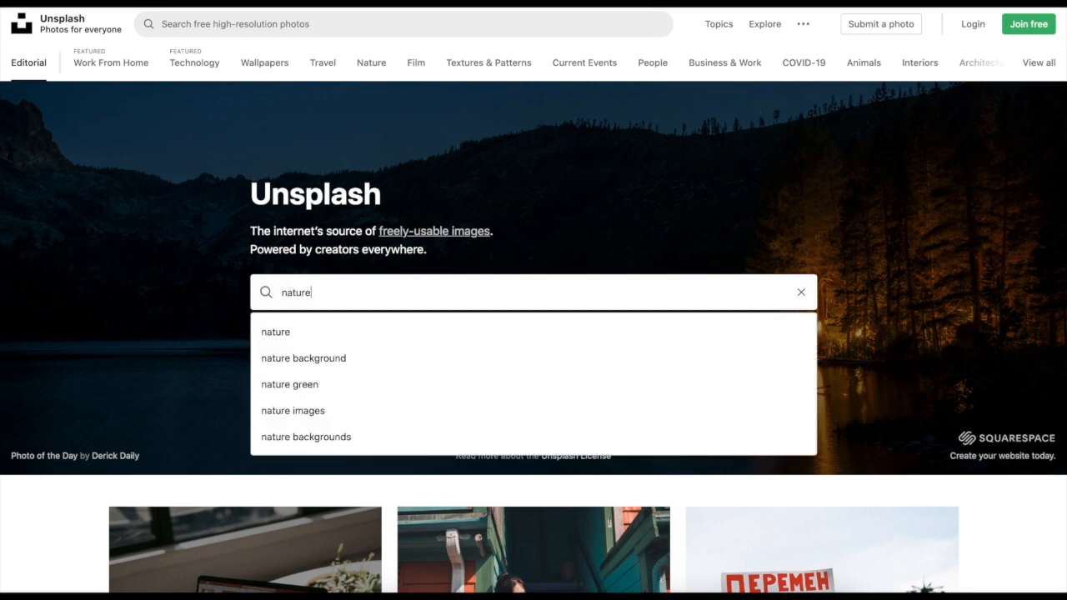
pyautogui.press('Return')
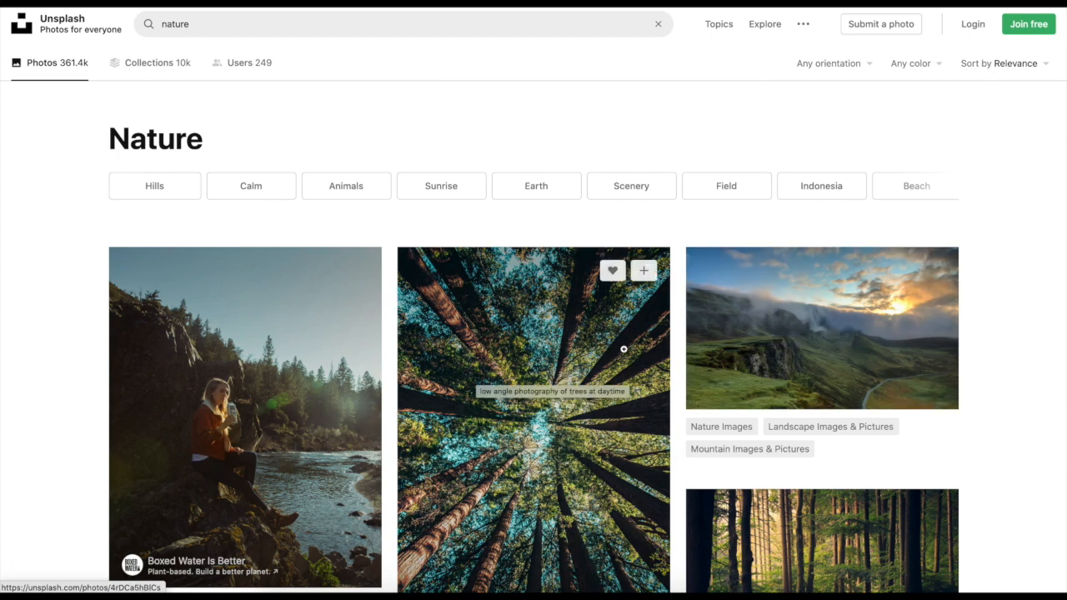
pyautogui.click(792, 304)
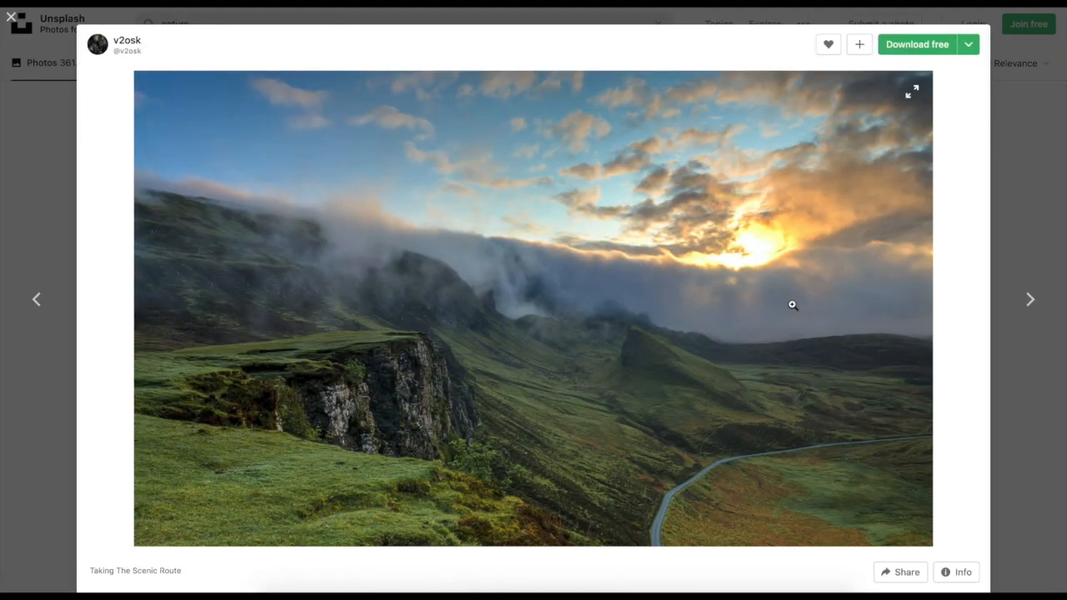
pyautogui.rightClick(626, 265)
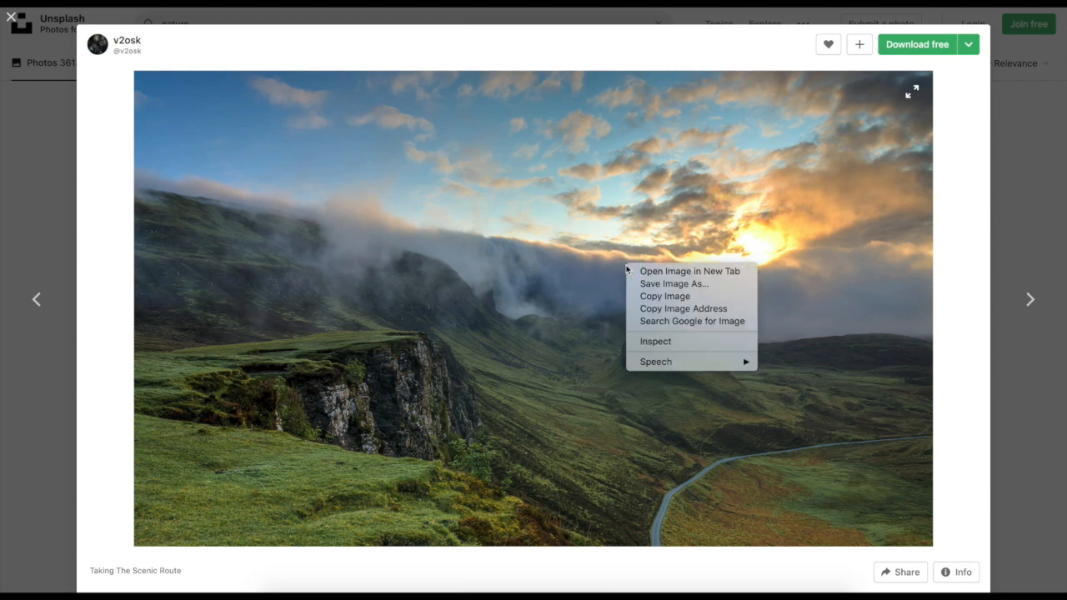
pyautogui.click(669, 310)
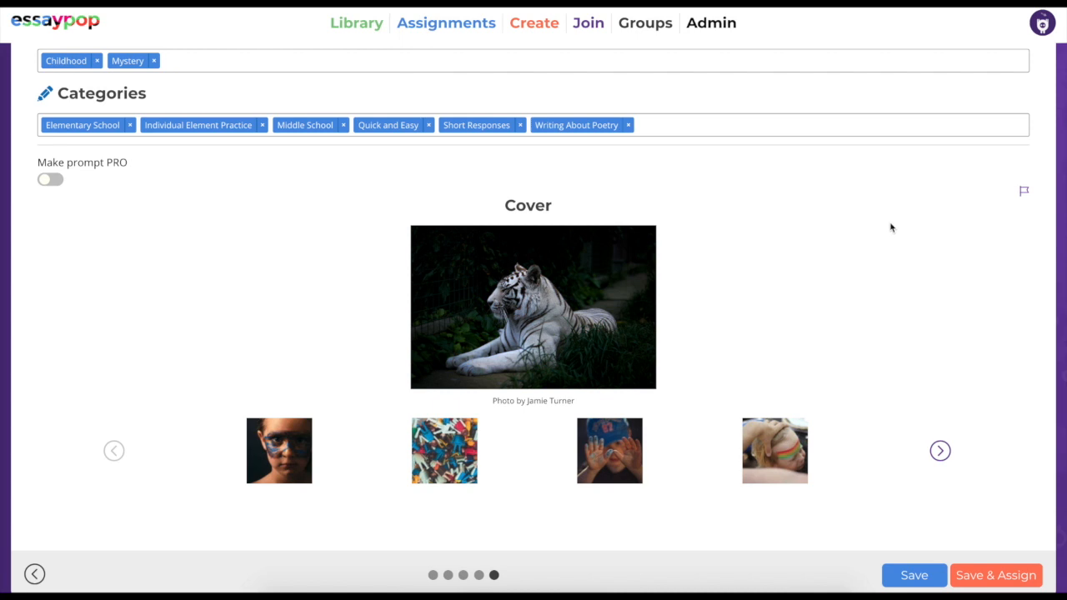
# Step: Replace the prompt's cover image URL with the copied Unsplash image address
pyautogui.click(1024, 193)
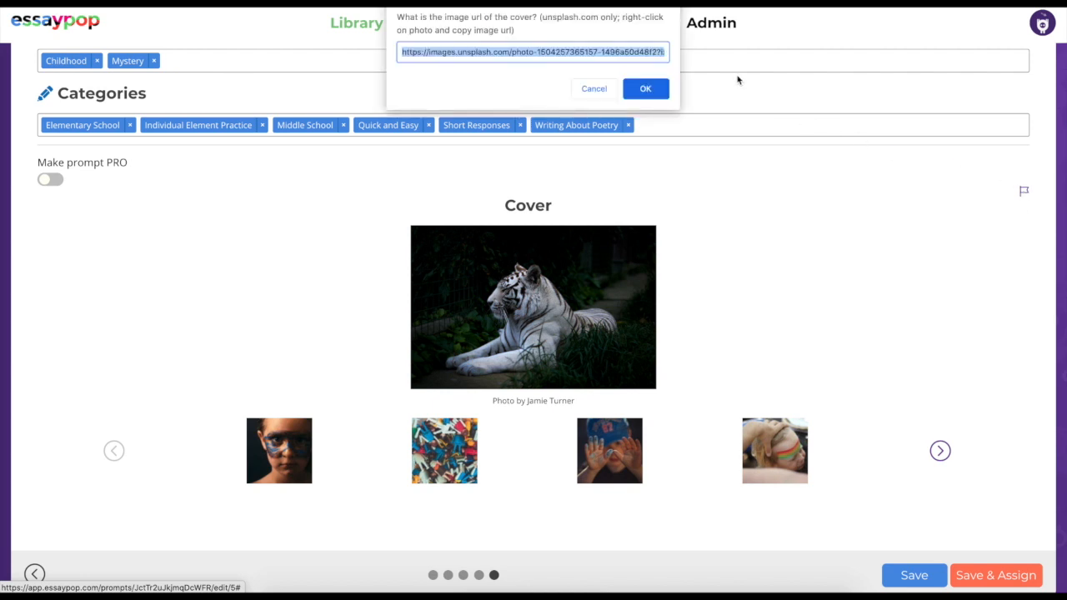
pyautogui.press('BackSpace')
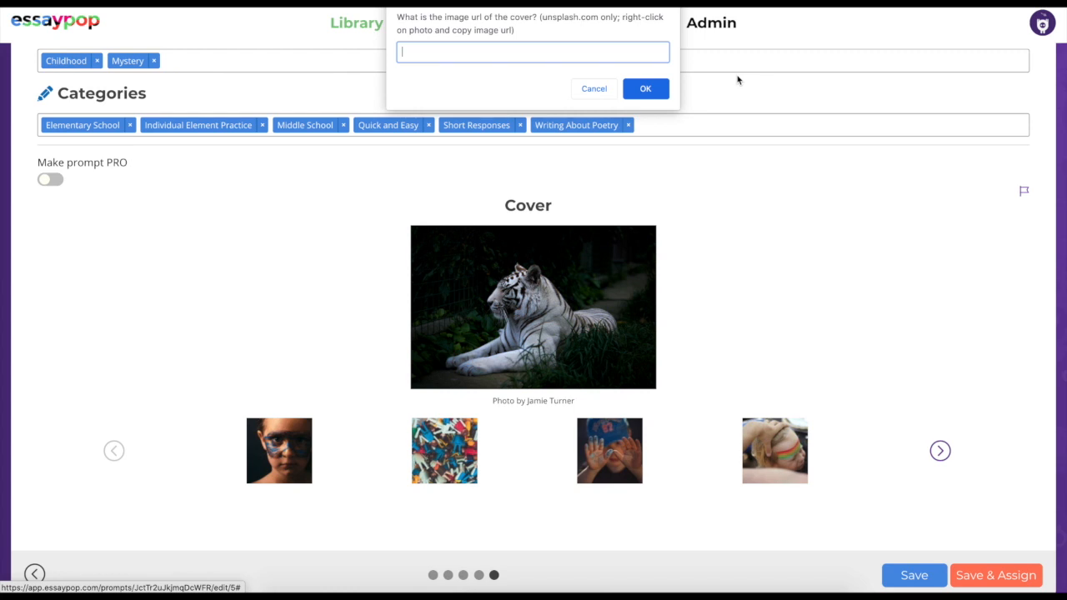
pyautogui.hotkey('ctrl', 'v')
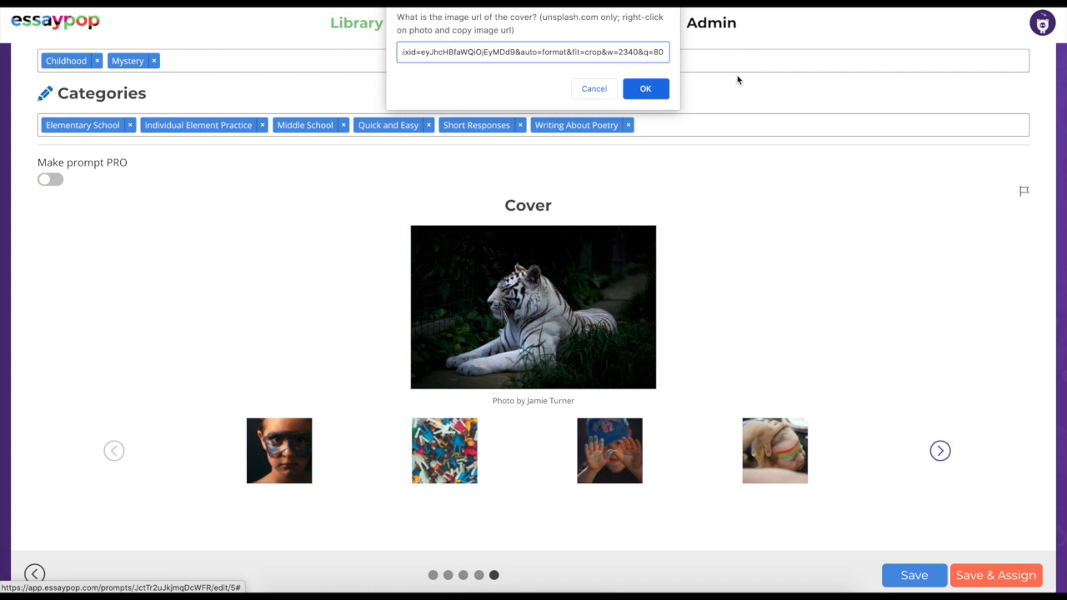
pyautogui.click(638, 93)
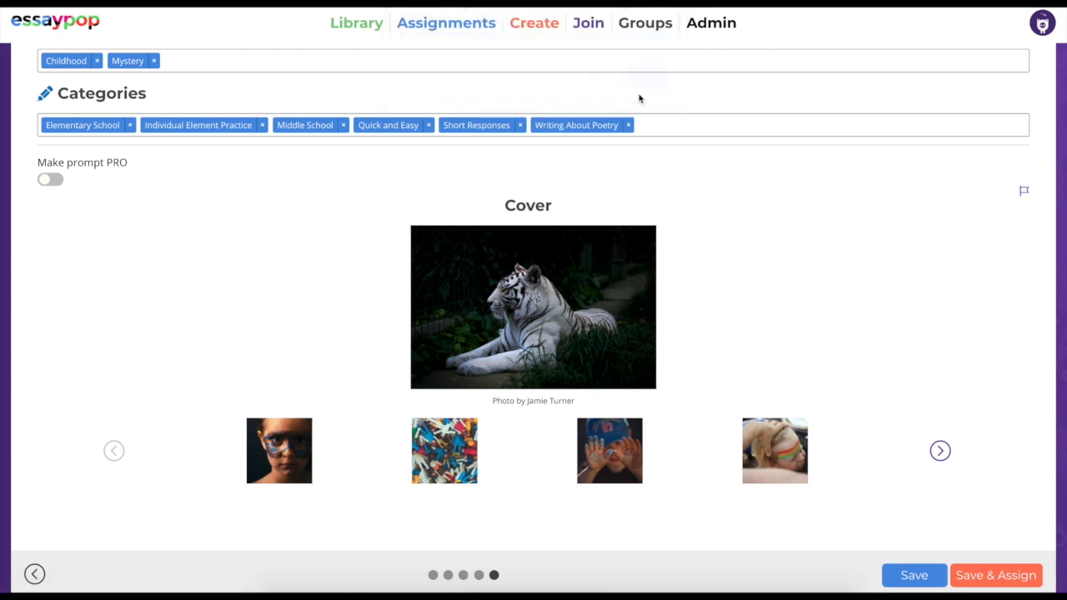
# Step: Enter the photographer's username as the cover photo's author credit and save the prompt
pyautogui.press('BackSpace')
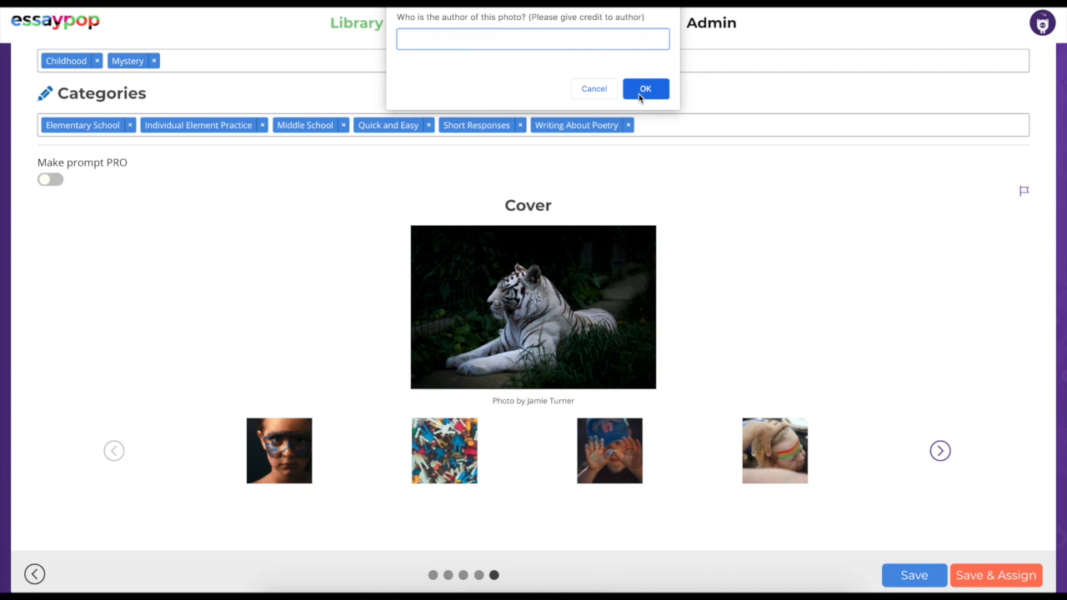
pyautogui.write('V2osk')
pyautogui.click(642, 90)
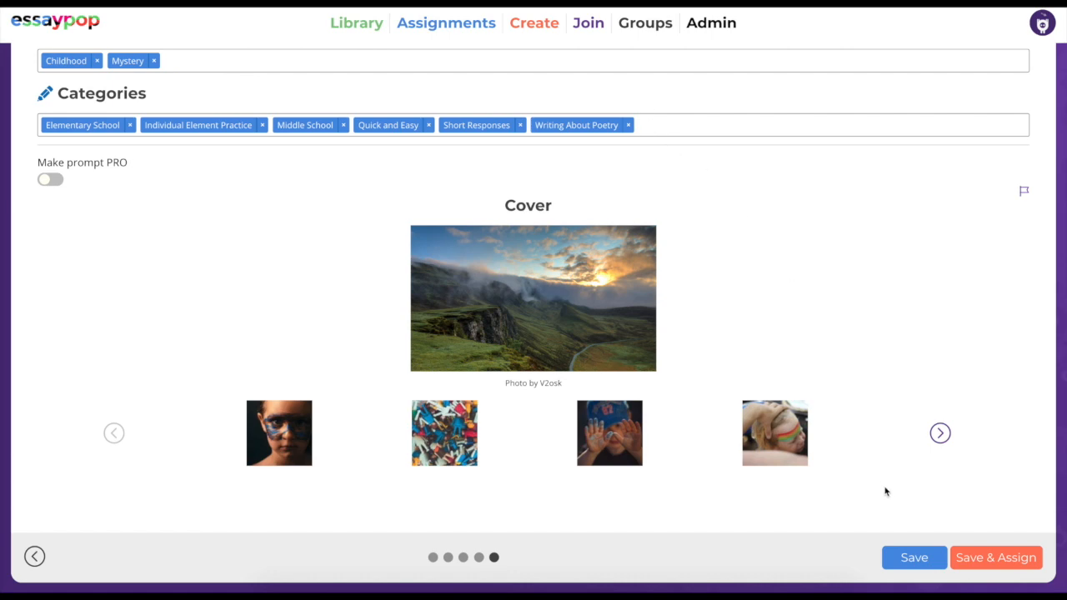
pyautogui.click(912, 555)
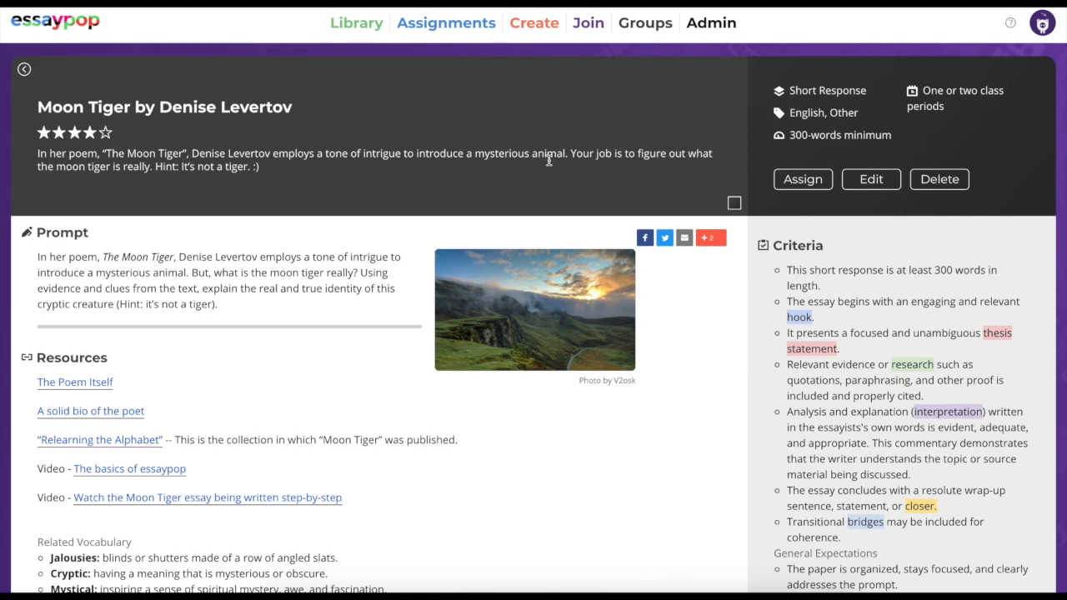
# Step: Review the saved Moon Tiger prompt page, including its prompt, resources, vocabulary, quotes and criteria
pyautogui.click(356, 23)
pyautogui.scroll(-2, 255, 358)
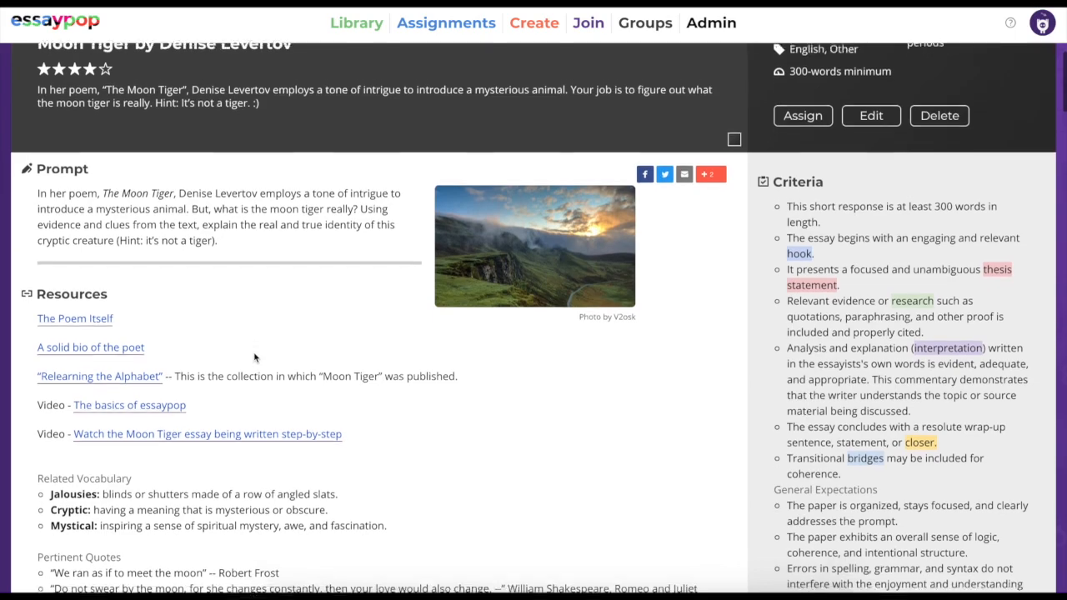
pyautogui.scroll(-2, 255, 357)
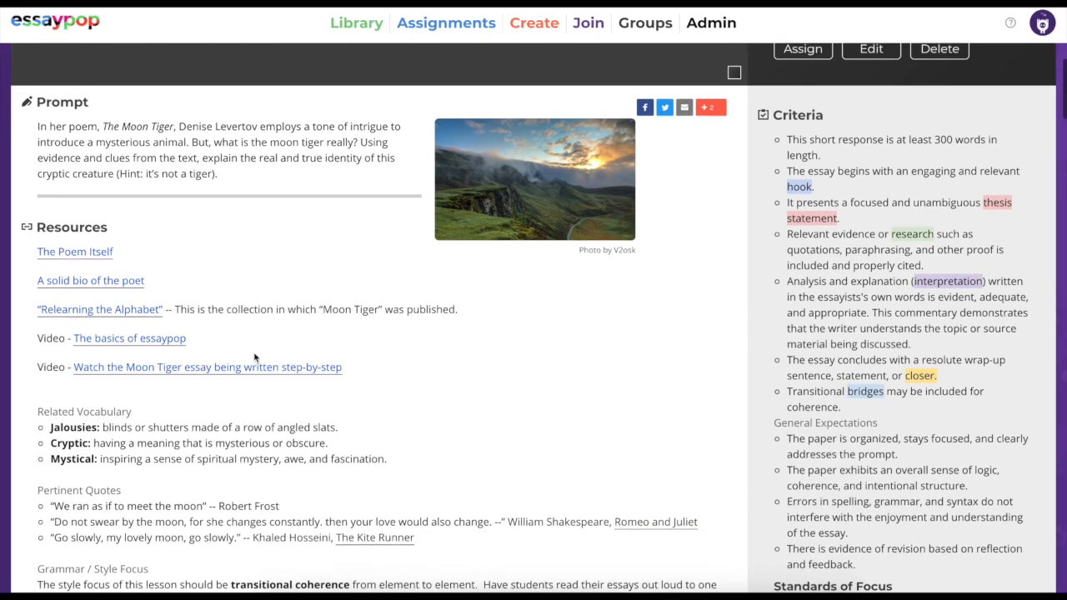
pyautogui.scroll(-3, 255, 358)
pyautogui.scroll(-2, 255, 358)
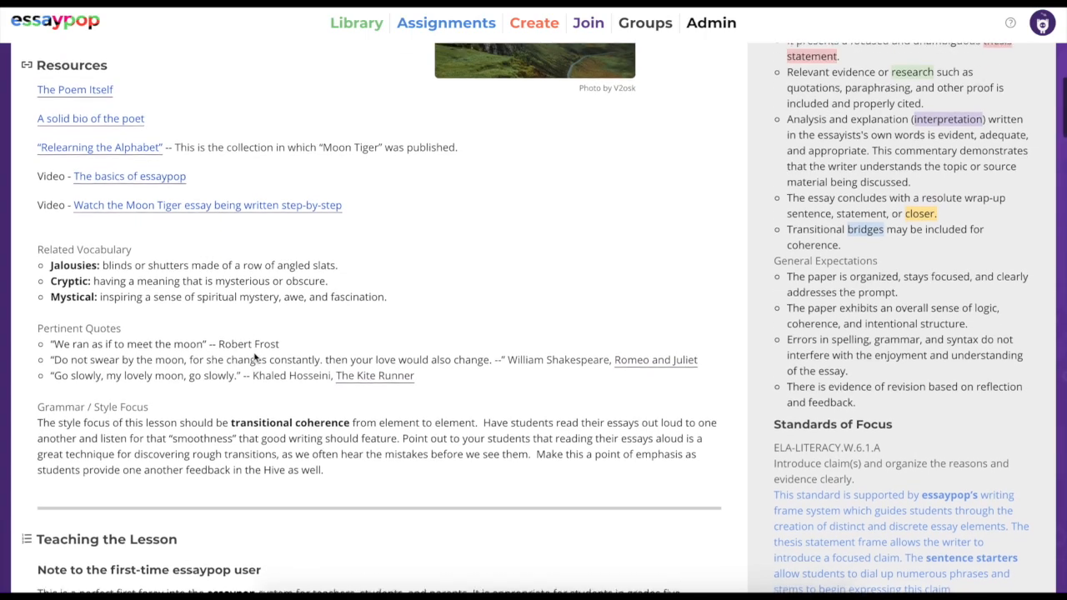
pyautogui.scroll(1, 255, 357)
pyautogui.scroll(-2, 255, 358)
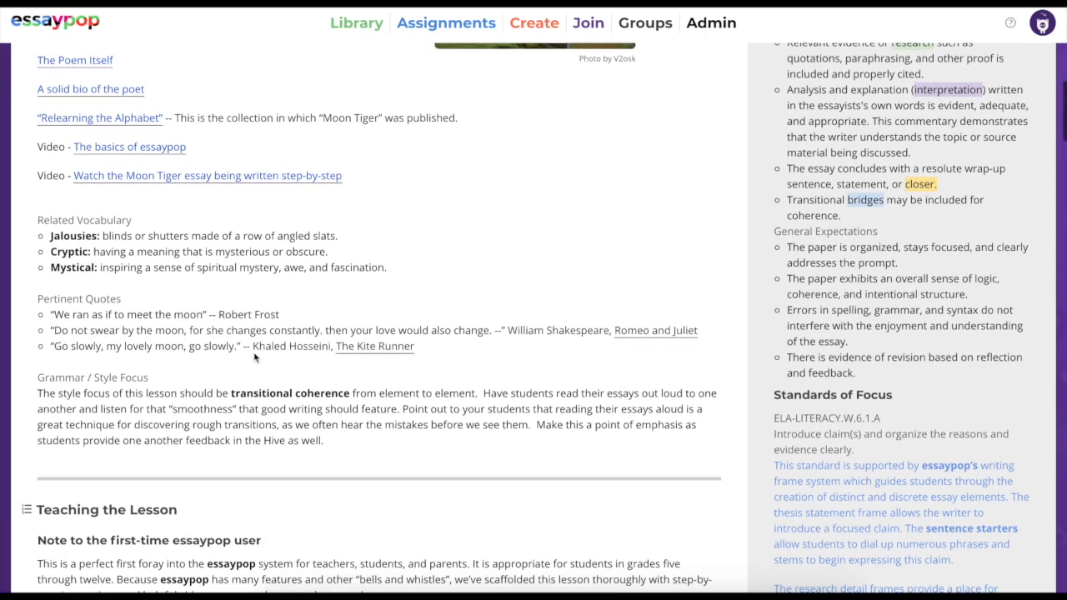
# Step: Look over the Moon Tiger page's prompt, resources, related vocabulary, pertinent quotes and grammar focus alongside its criteria
pyautogui.scroll(2, 255, 358)
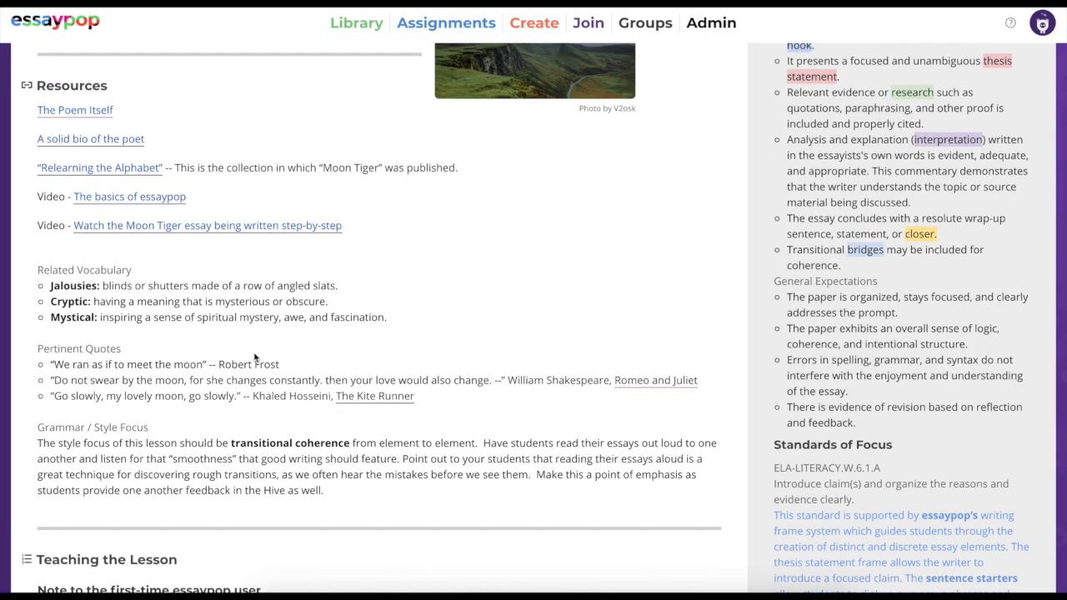
pyautogui.scroll(6, 255, 357)
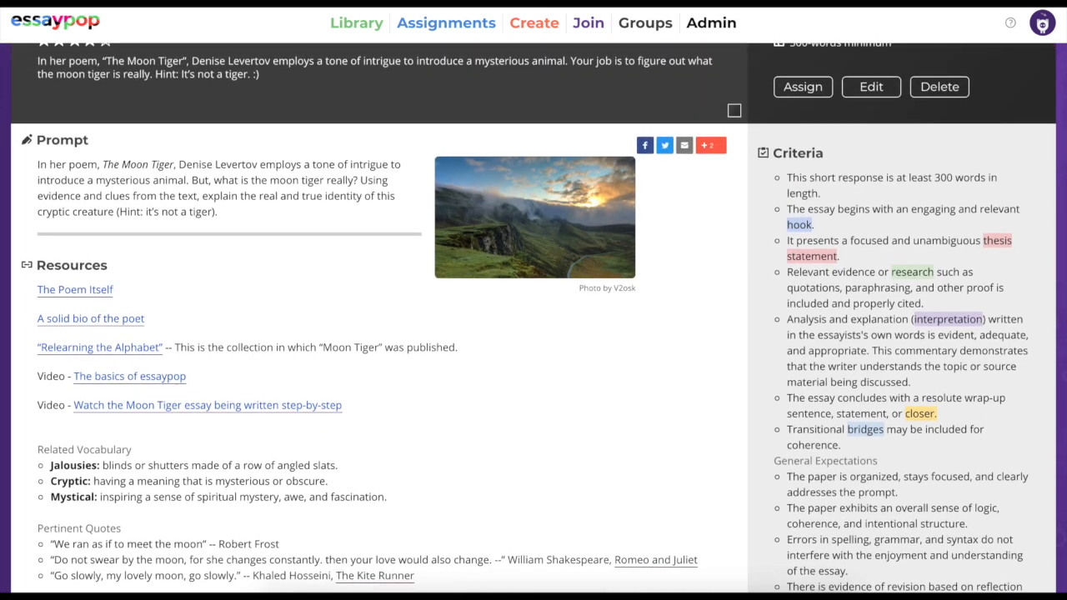
pyautogui.scroll(-4, 182, 205)
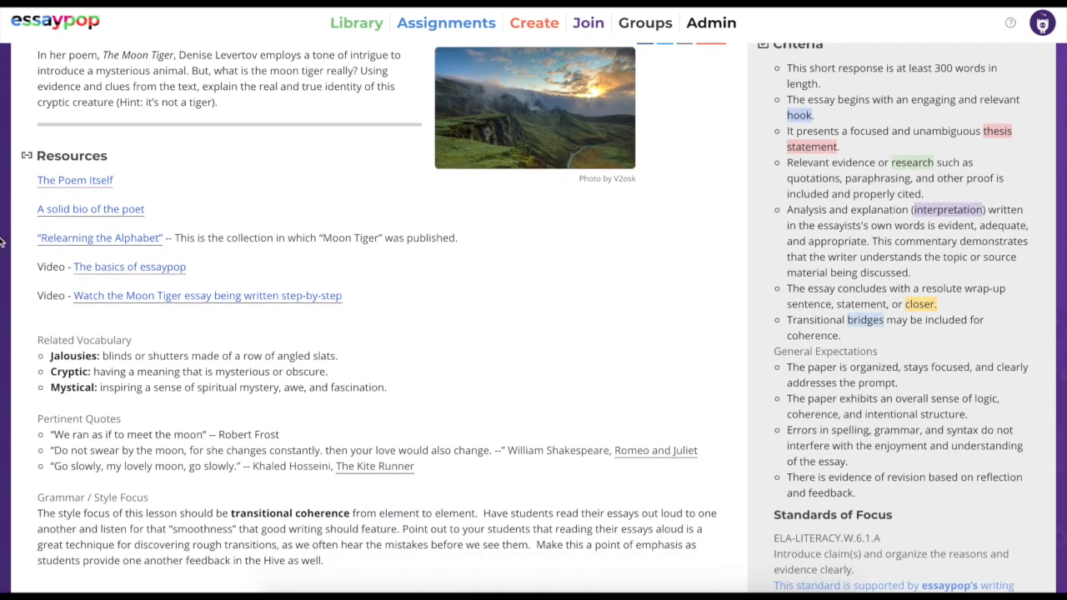
pyautogui.scroll(-1, 281, 432)
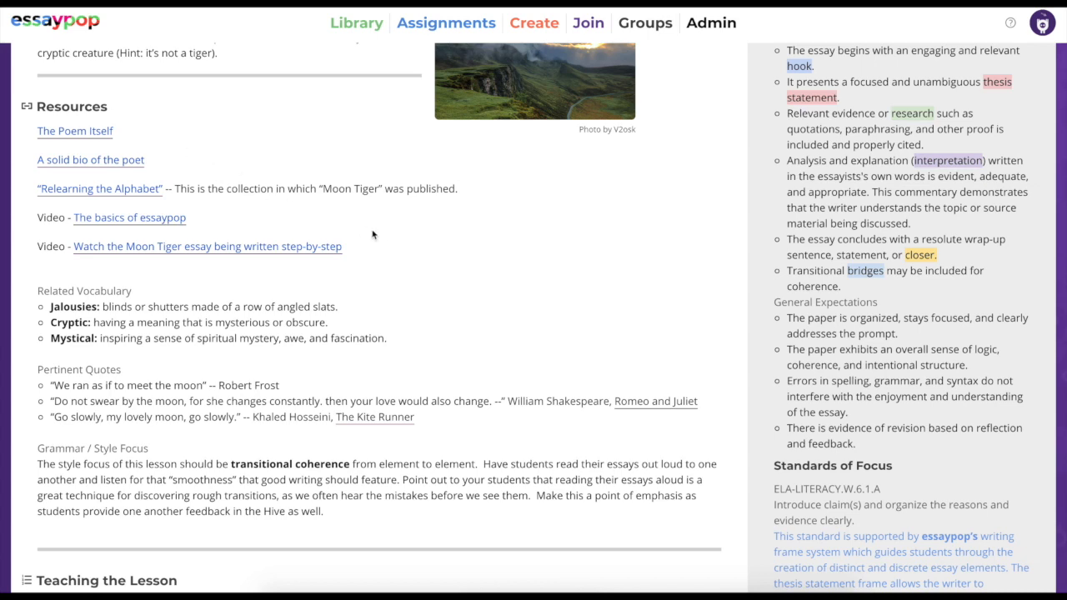
pyautogui.scroll(-1, 375, 237)
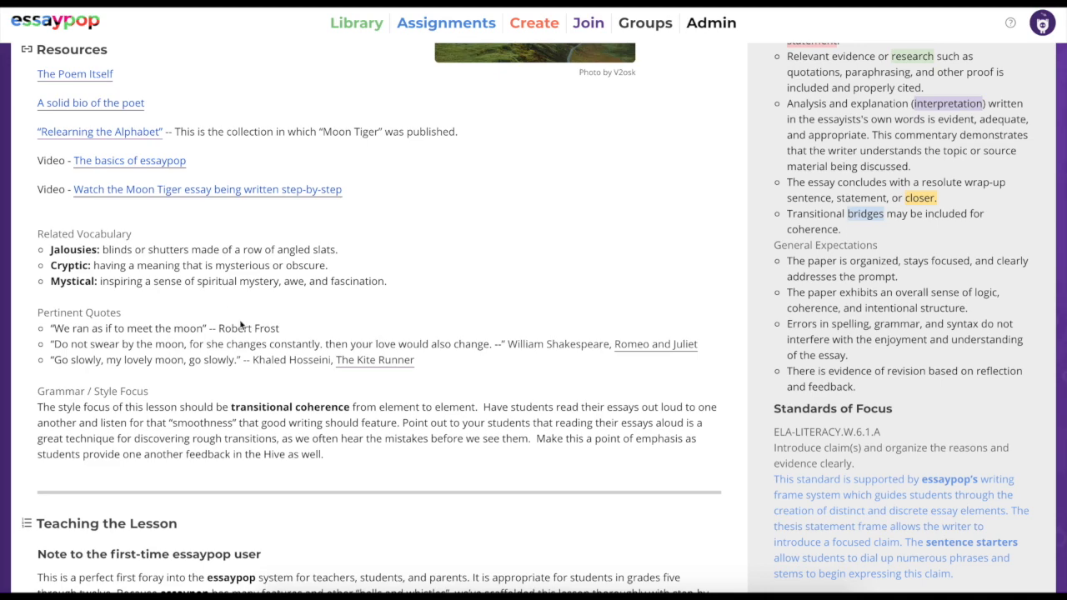
pyautogui.scroll(-2, 241, 325)
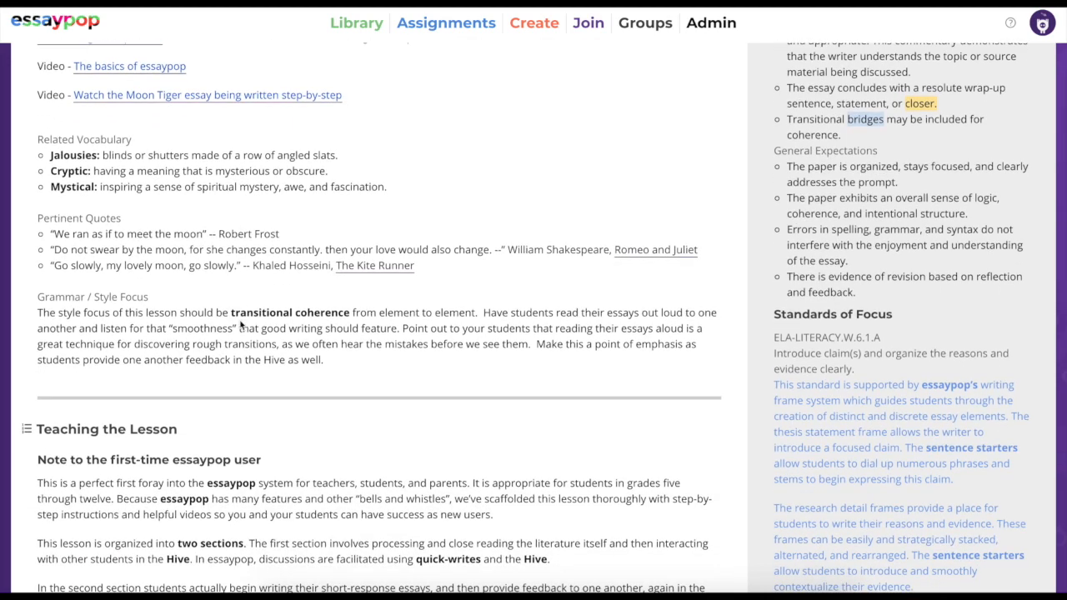
pyautogui.scroll(1, 892, 147)
pyautogui.scroll(3, 892, 144)
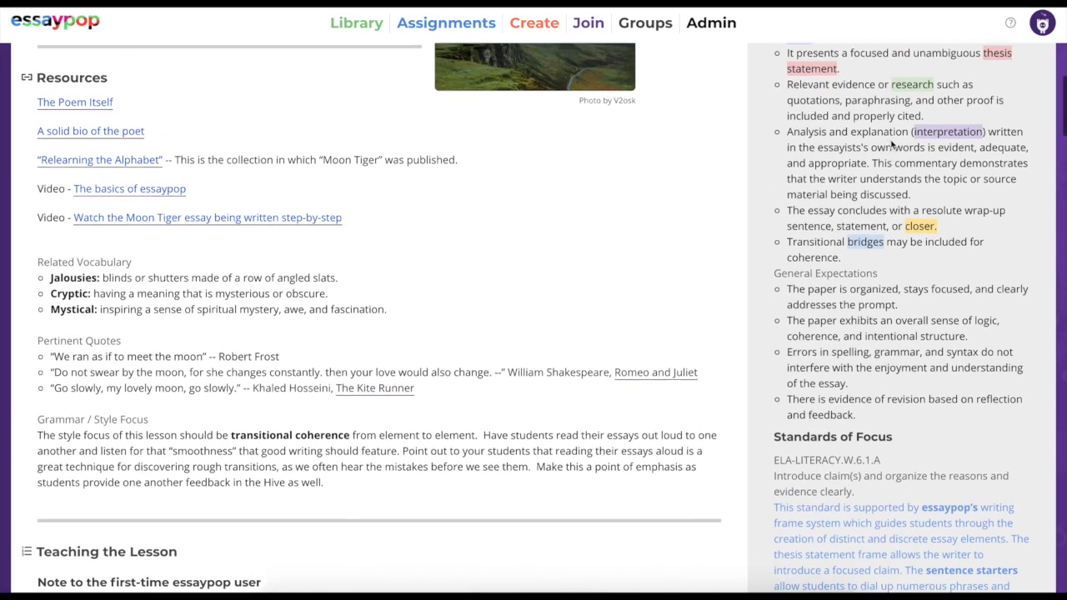
# Step: Read the Standards of Focus, the Teaching the Lesson instructions and the Why We Love This Lesson section
pyautogui.scroll(-3, 892, 144)
pyautogui.scroll(-4, 892, 147)
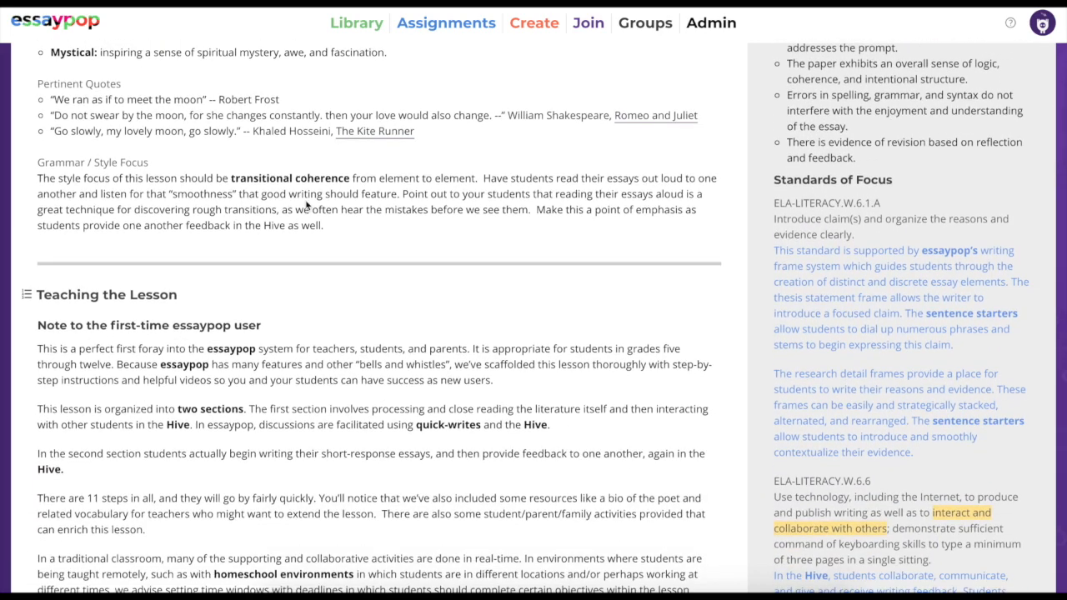
pyautogui.scroll(-3, 240, 359)
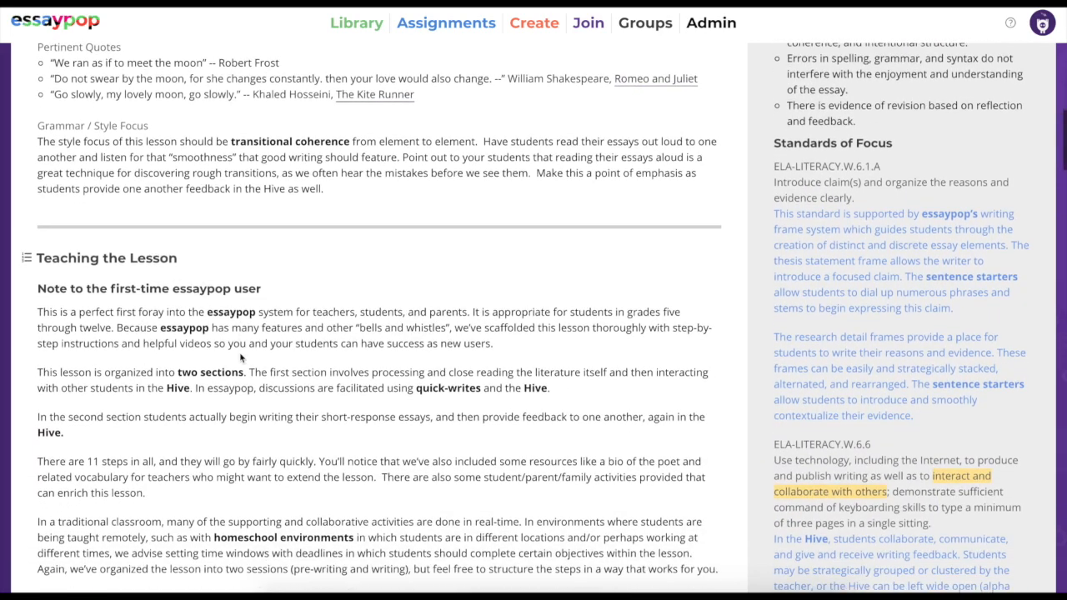
pyautogui.scroll(-6, 239, 359)
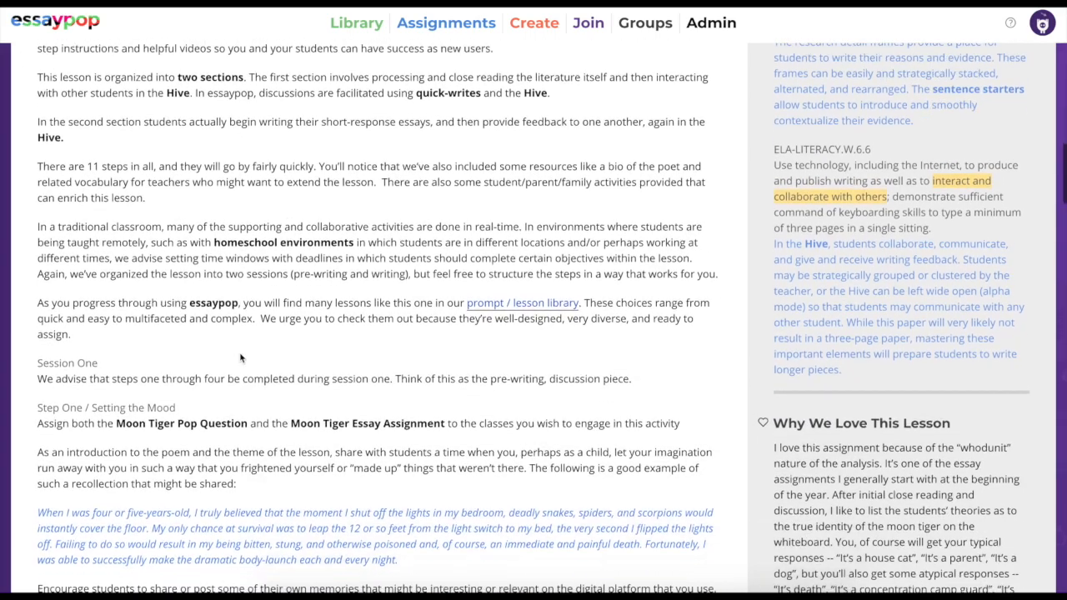
pyautogui.scroll(-1, 240, 359)
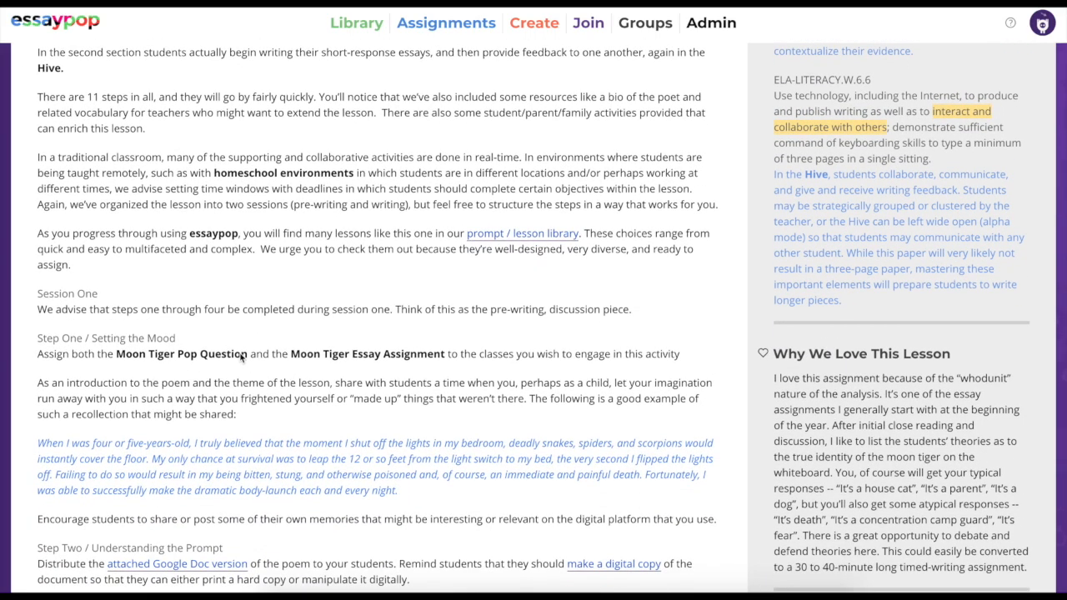
pyautogui.scroll(-2, 241, 356)
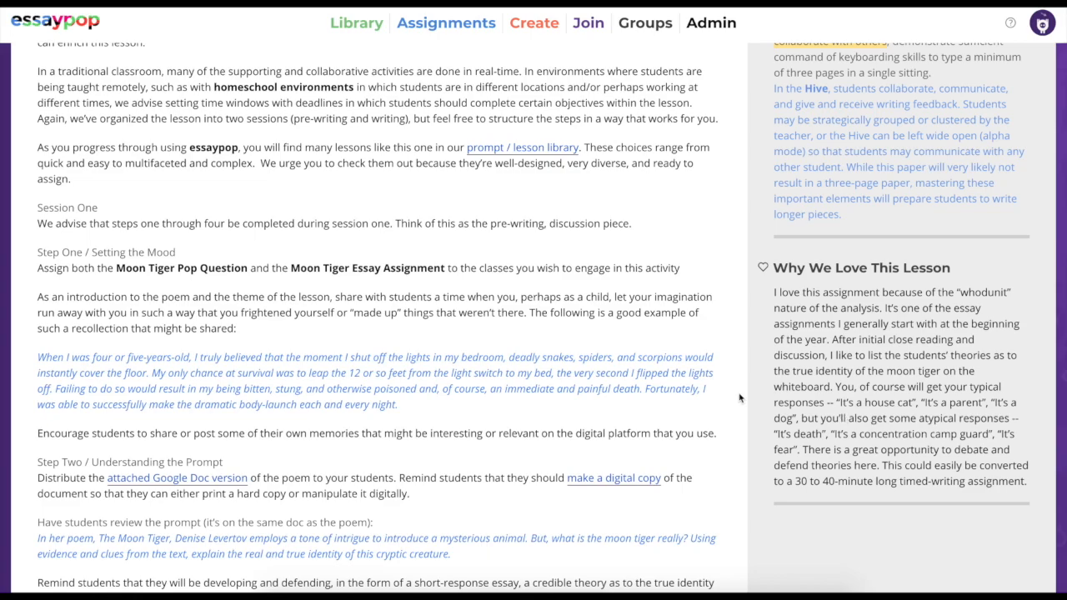
# Step: Start an assignment from the Moon Tiger prompt
pyautogui.scroll(4, 539, 342)
pyautogui.scroll(5, 539, 341)
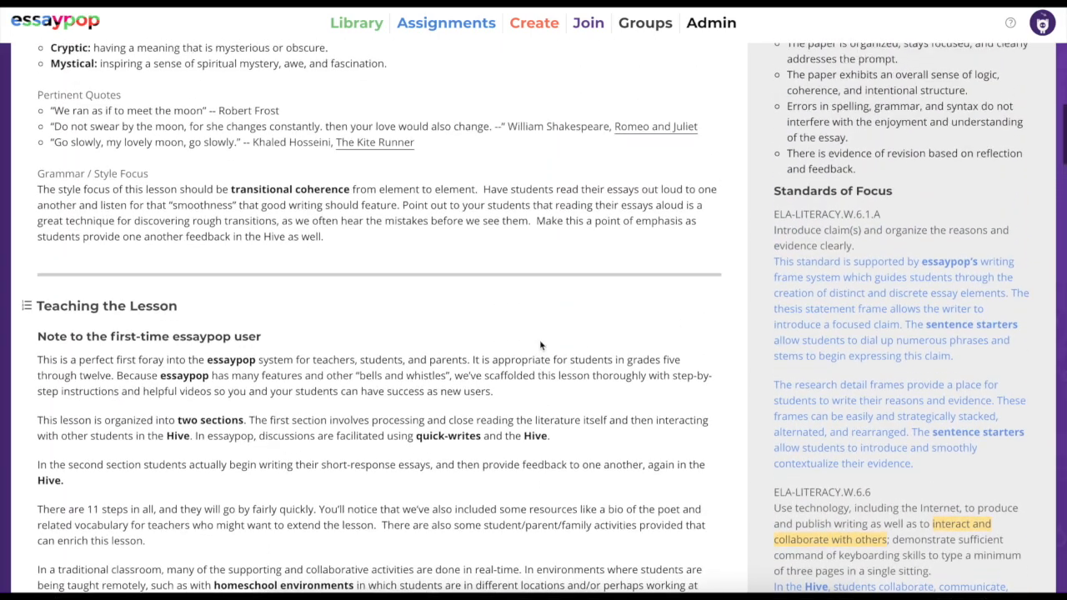
pyautogui.scroll(5, 539, 343)
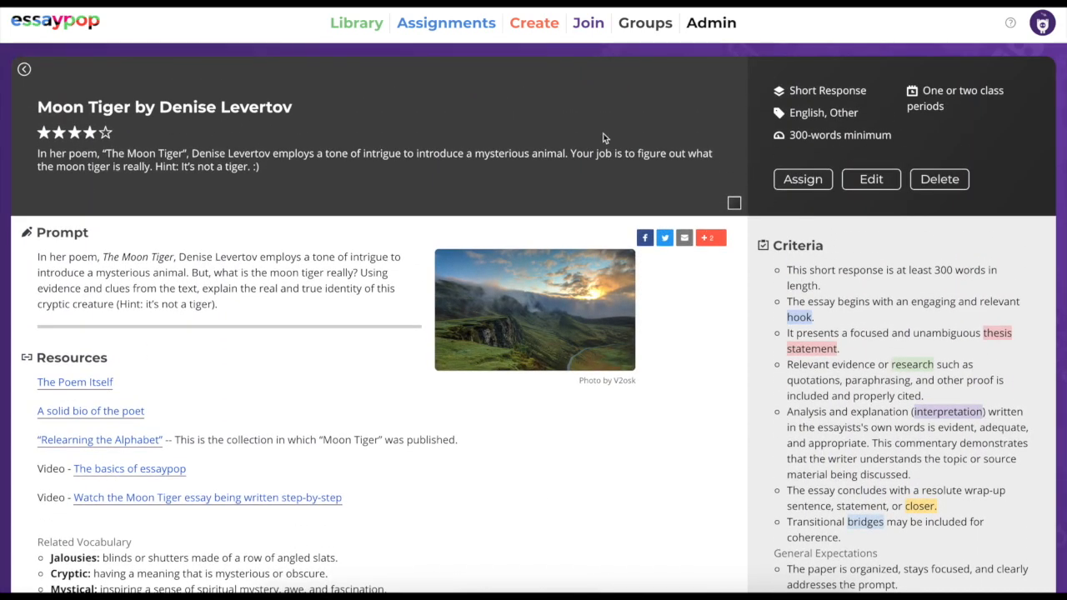
pyautogui.click(805, 180)
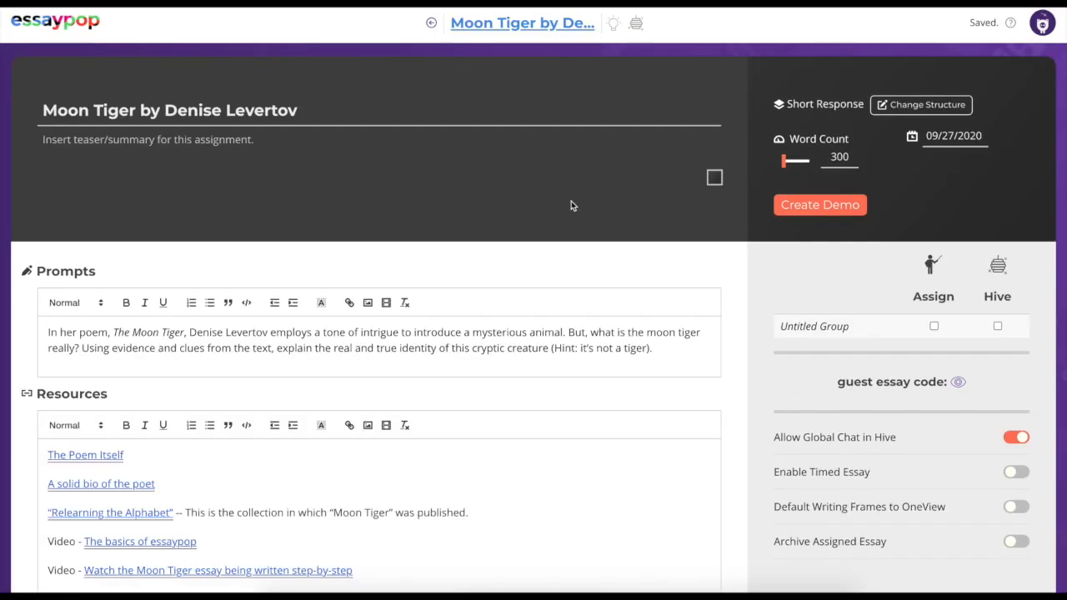
# Step: Examine the new assignment's prompt, resources, group Assign and Hive options, guest essay code and essay settings
pyautogui.scroll(-1, 625, 216)
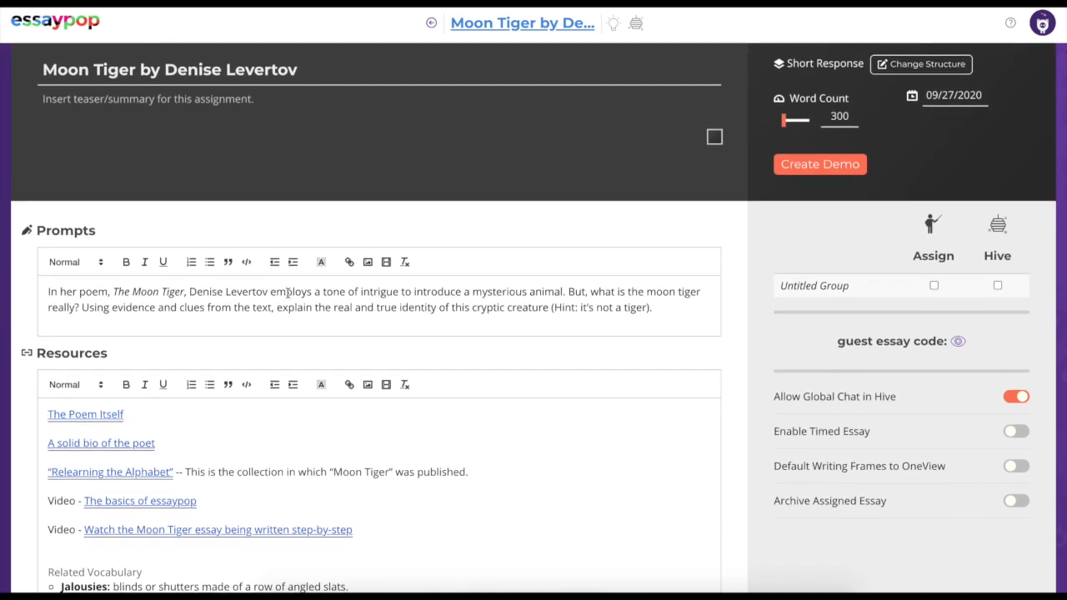
pyautogui.scroll(-1, 288, 293)
pyautogui.scroll(-1, 288, 293)
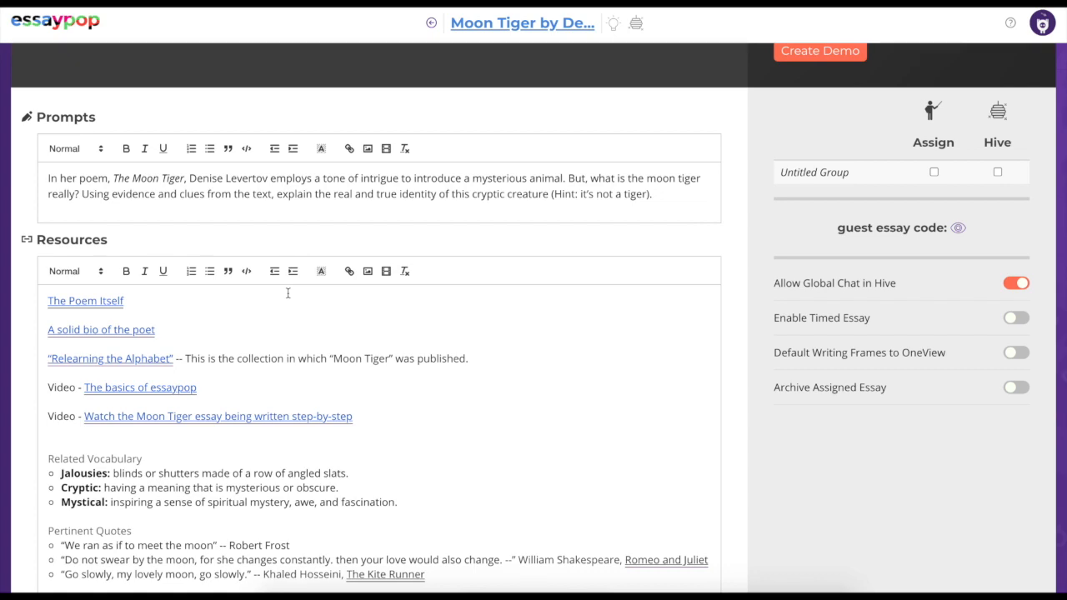
pyautogui.scroll(-1, 287, 294)
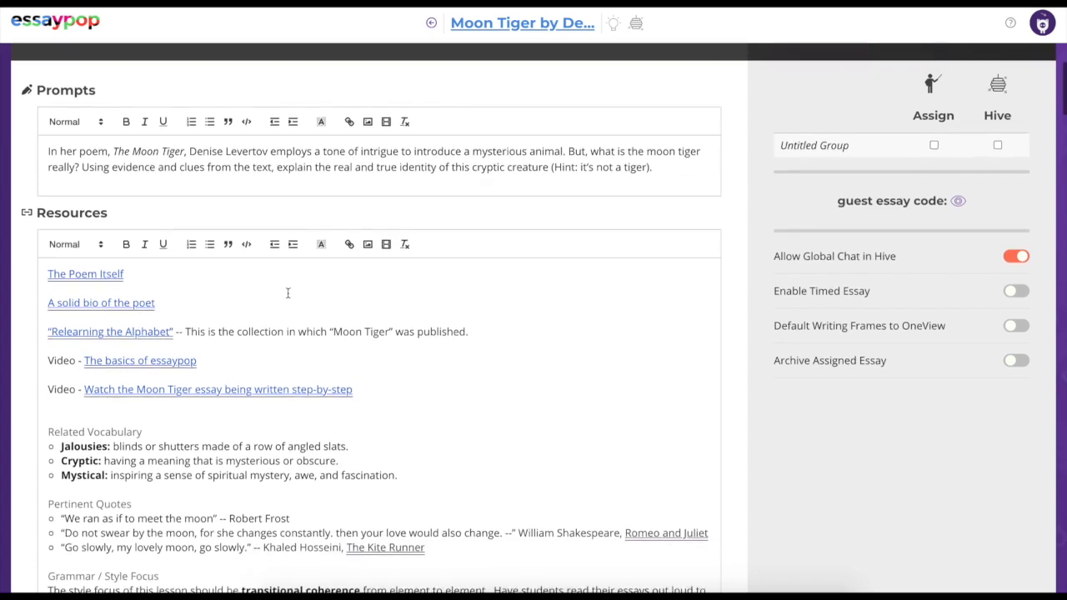
pyautogui.scroll(1, 288, 294)
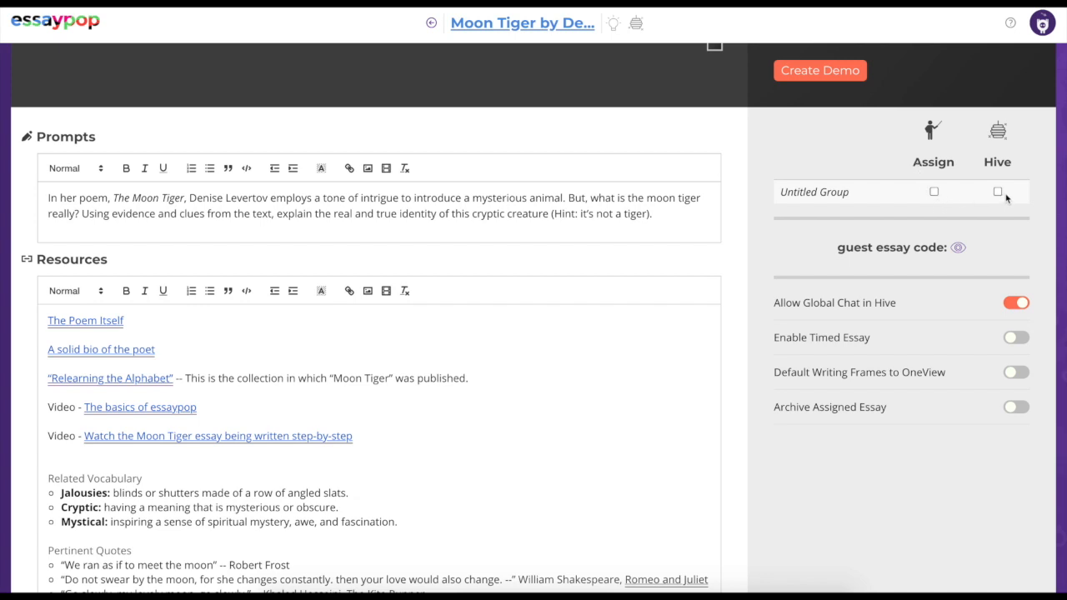
pyautogui.scroll(2, 631, 268)
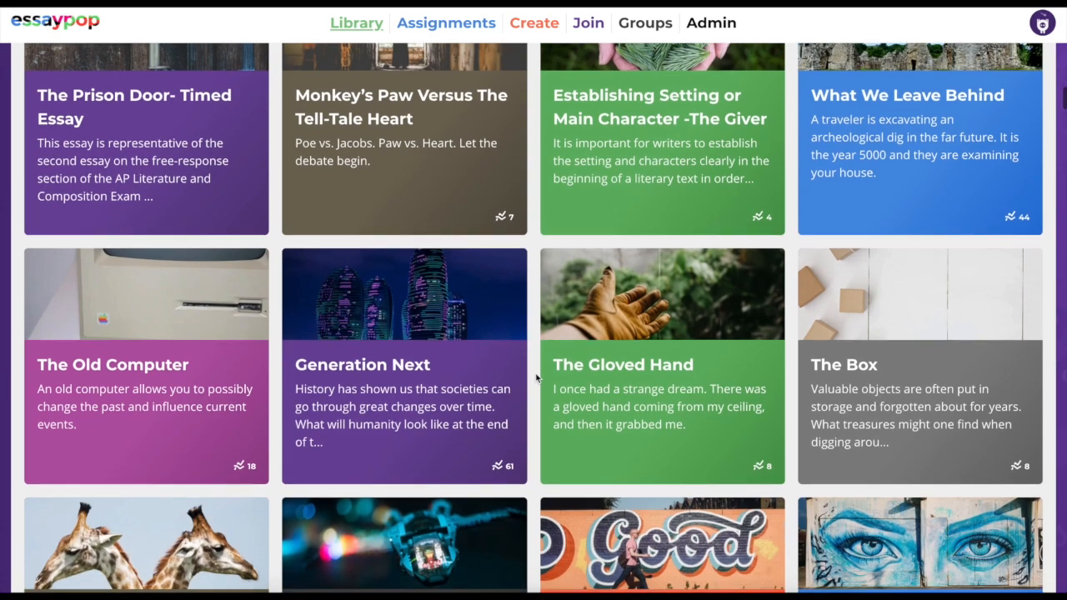
# Step: Browse the prompt library's cards, looking over their cover images, titles and teasers
pyautogui.scroll(-3, 535, 377)
pyautogui.scroll(-2, 536, 377)
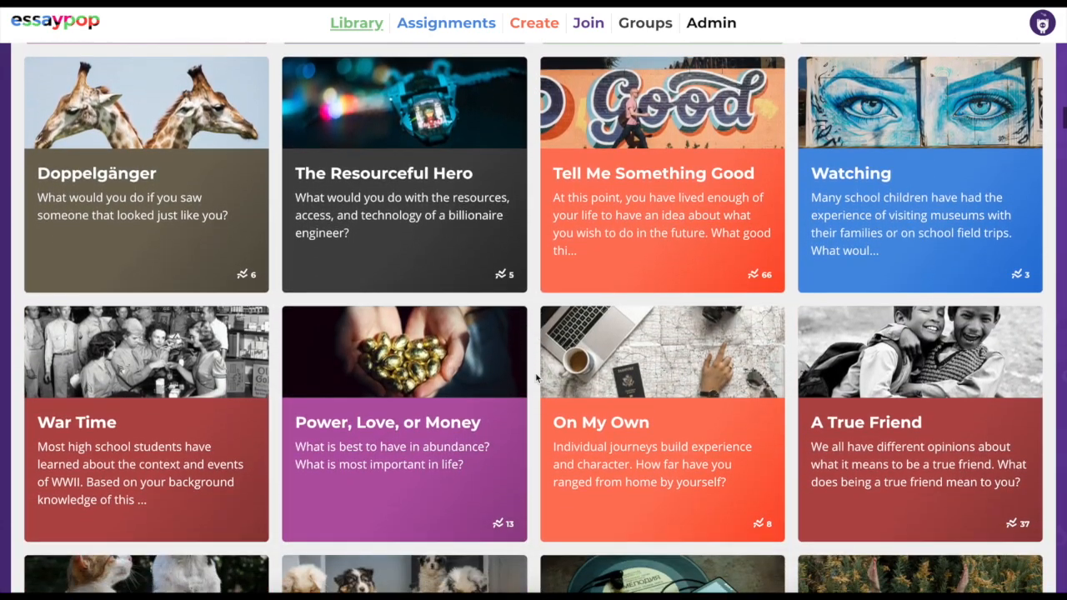
pyautogui.scroll(-3, 536, 377)
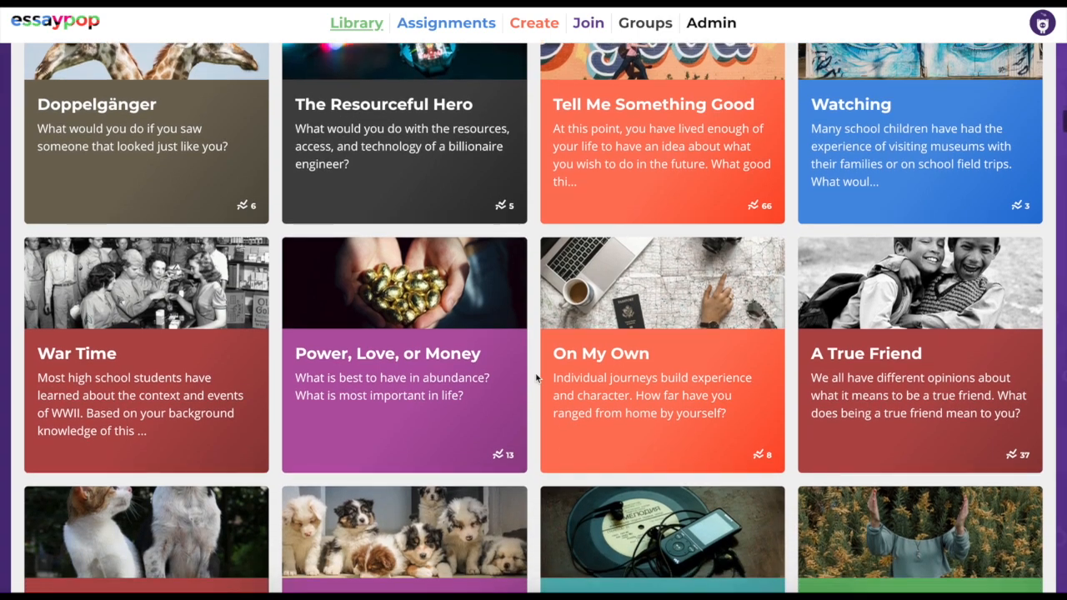
pyautogui.scroll(-1, 536, 378)
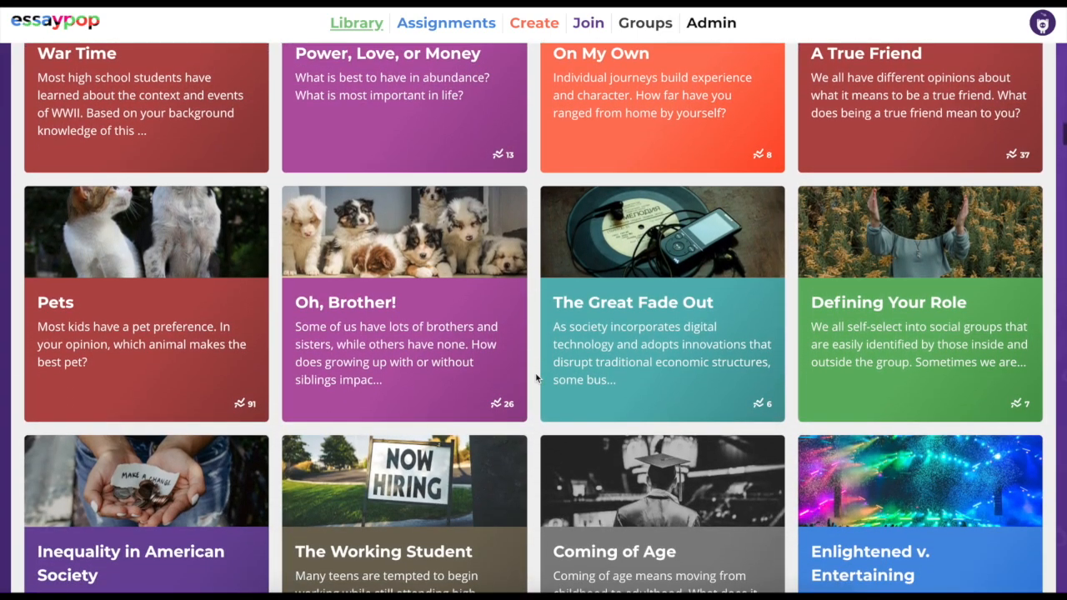
pyautogui.scroll(-2, 536, 377)
pyautogui.scroll(-1, 536, 378)
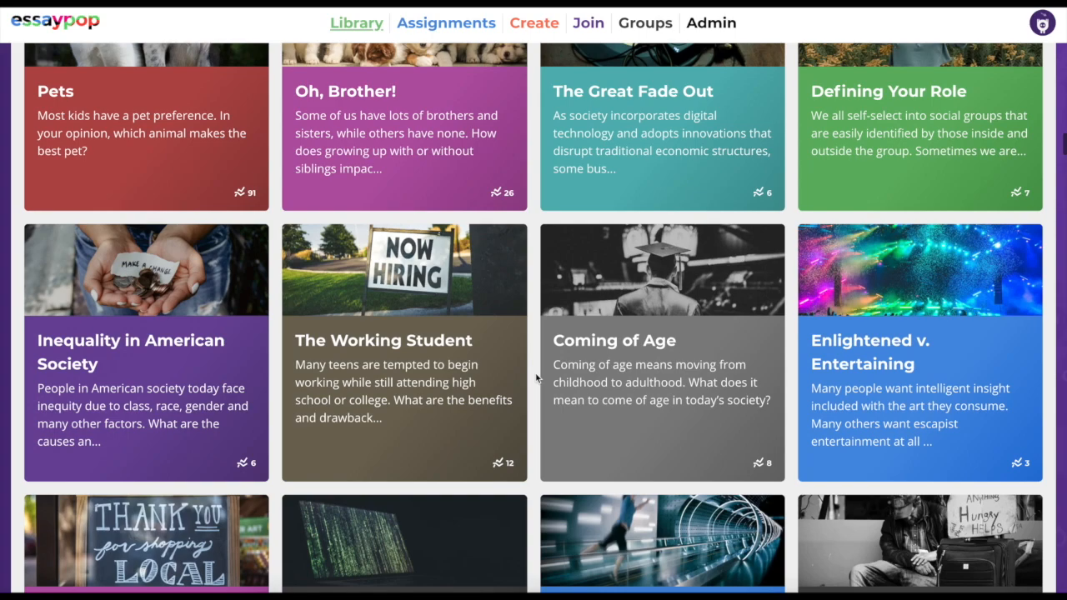